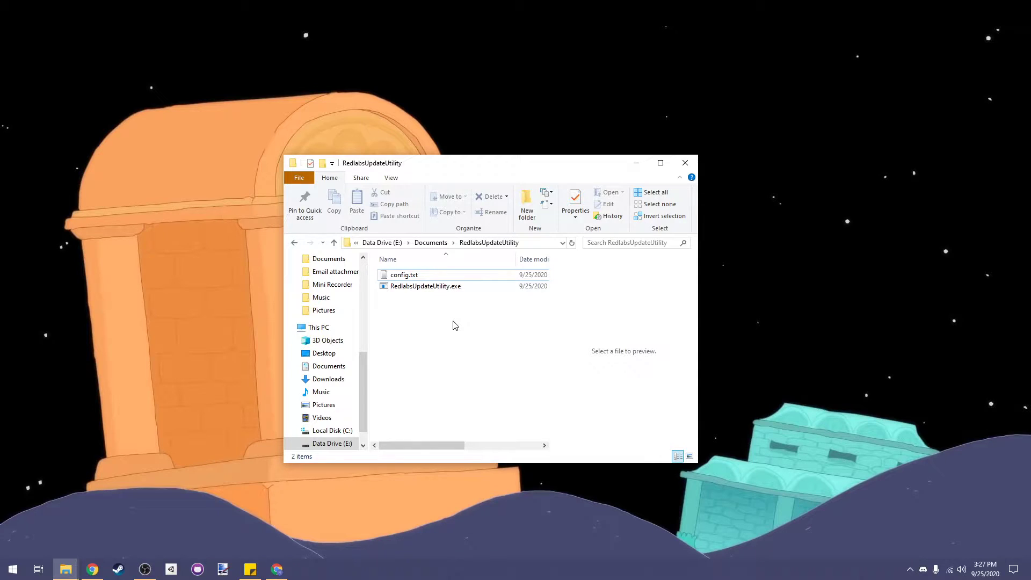
Switch to Google Drive, create a folder named Game Updater in My Drive and open it
mouse_move(443, 322)
left_mouse_down()
mouse_move(396, 272)
mouse_move(441, 302)
left_mouse_up()
key("alt+Tab")
key("super+Up")
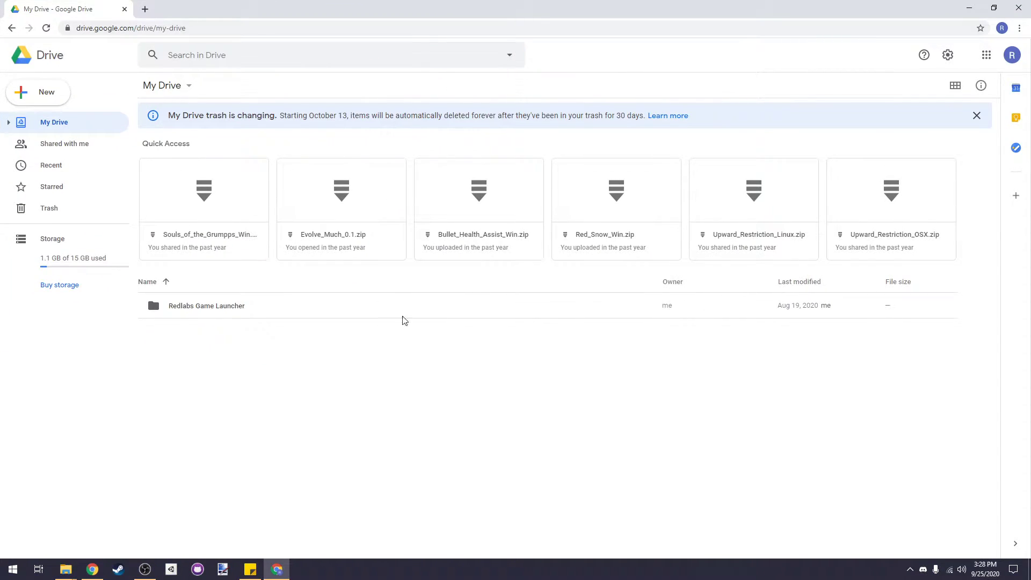
right_click(323, 357)
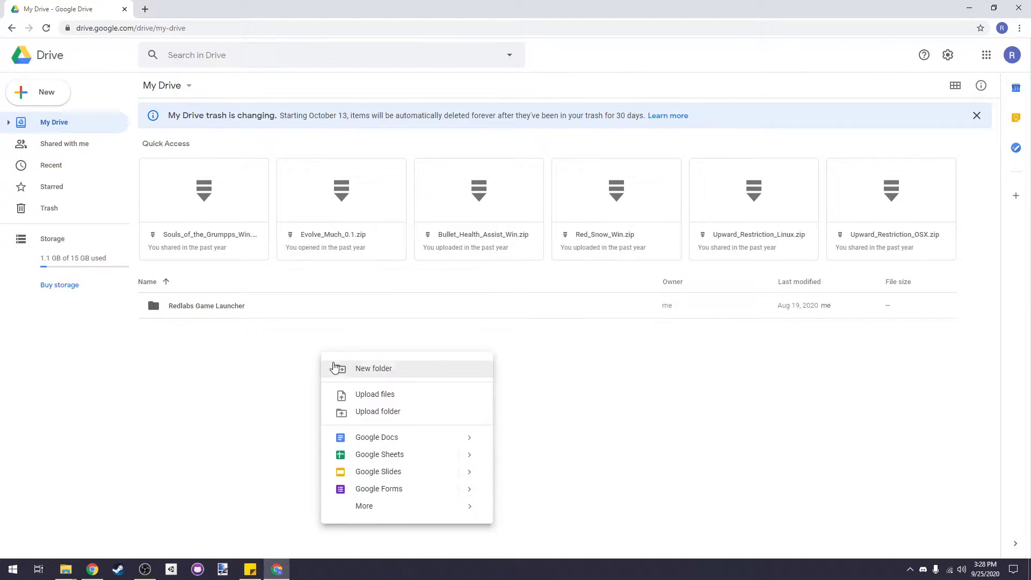
left_click(376, 368)
type("Game Updater")
left_click(581, 324)
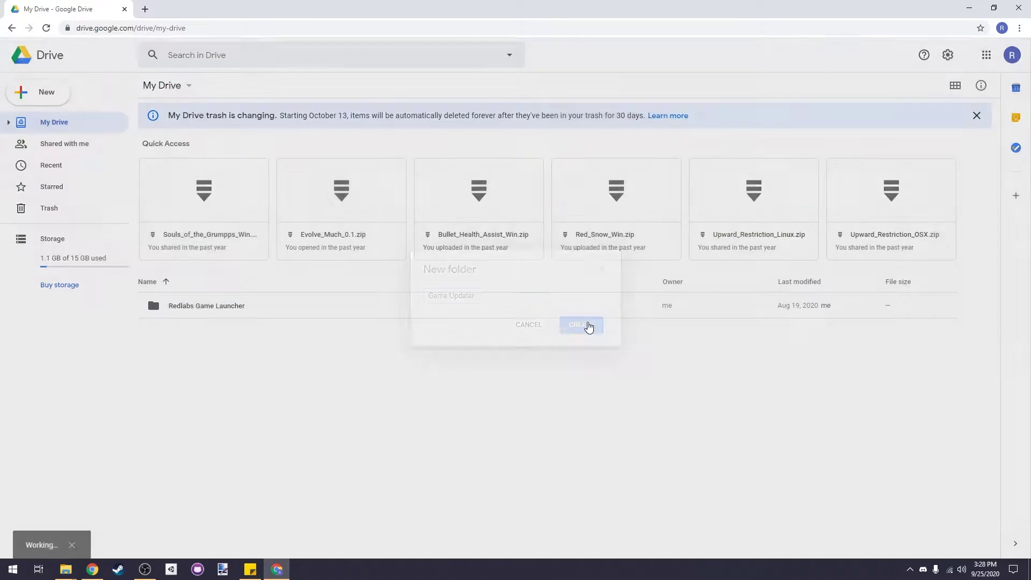
double_click(224, 307)
Zip all items in the Souls of the Grumpps Windows folder as Souls of the Grumpps.zip and upload it to the Game Updater folder
mouse_move(65, 569)
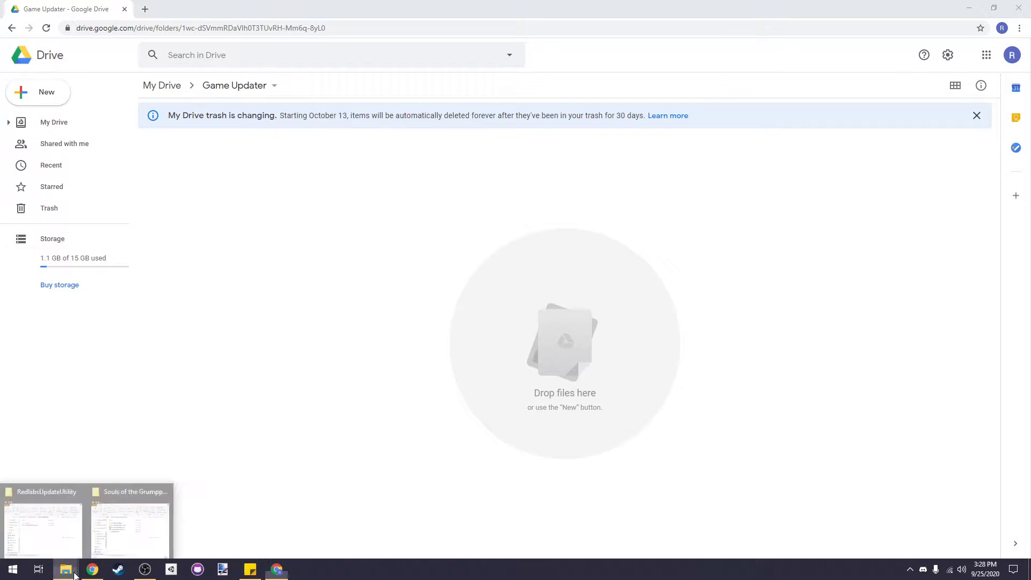
left_click(137, 523)
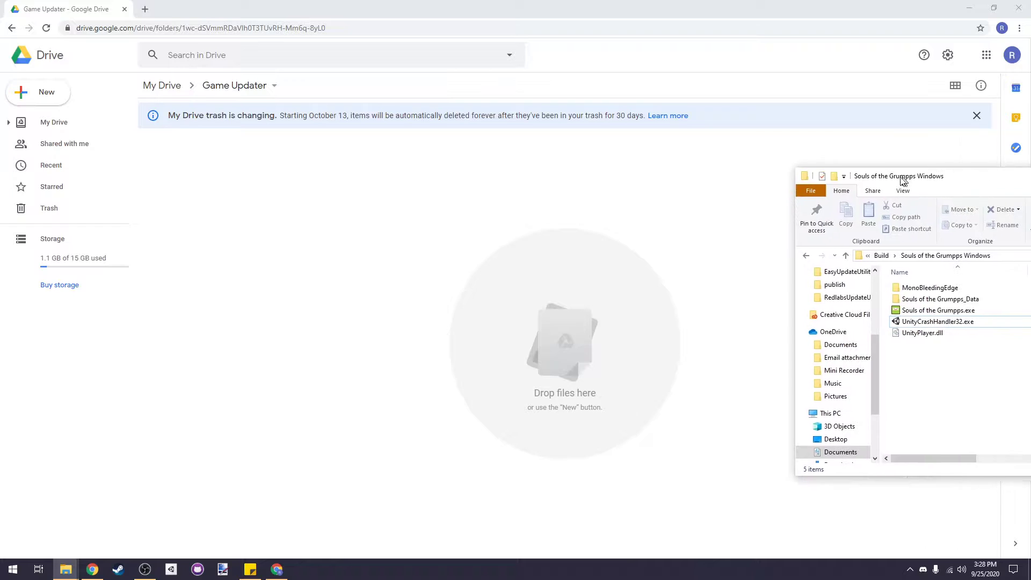
left_click_drag(903, 184, 637, 189)
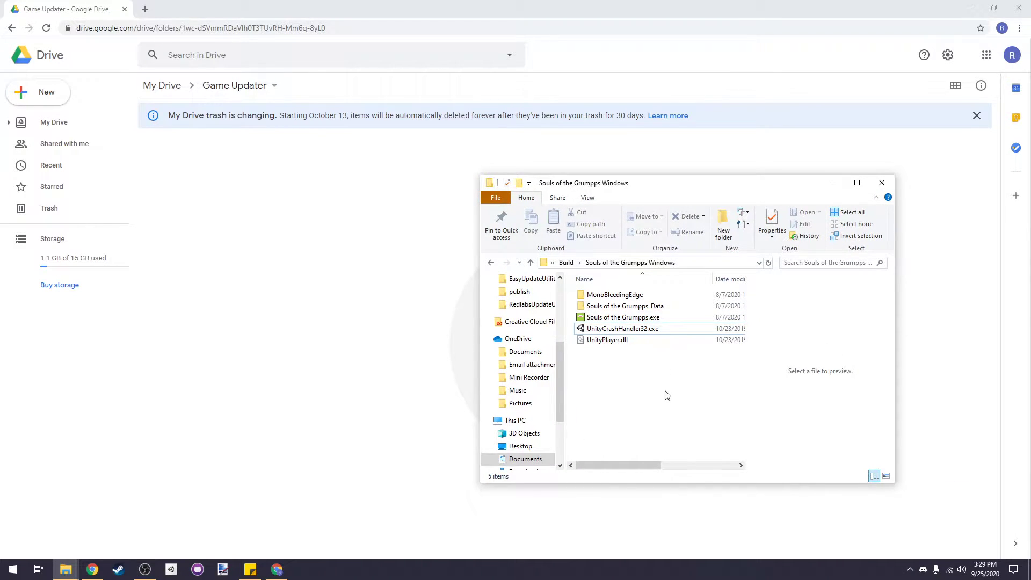
left_click_drag(665, 395, 582, 284)
right_click(672, 310)
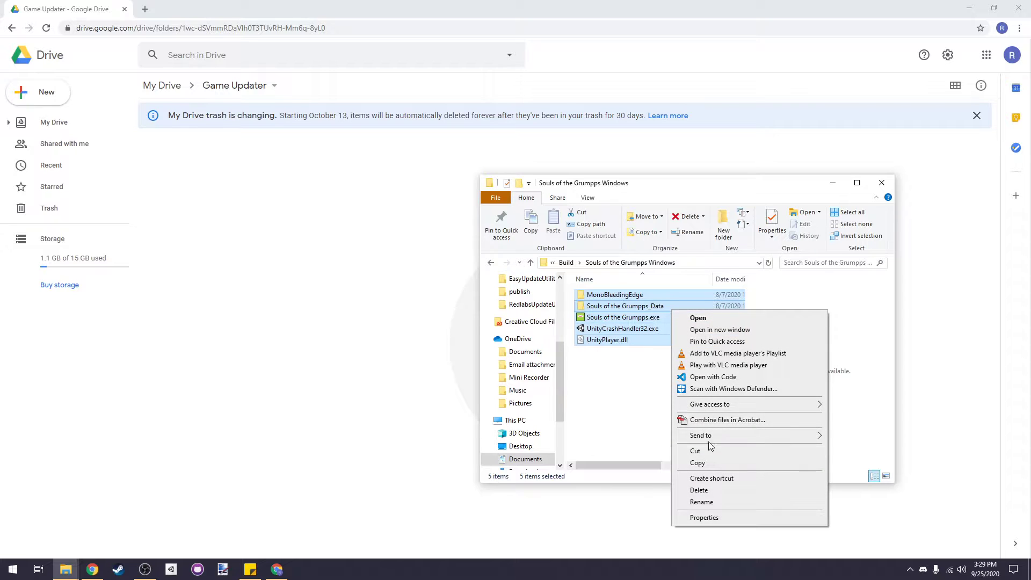
left_click(672, 359)
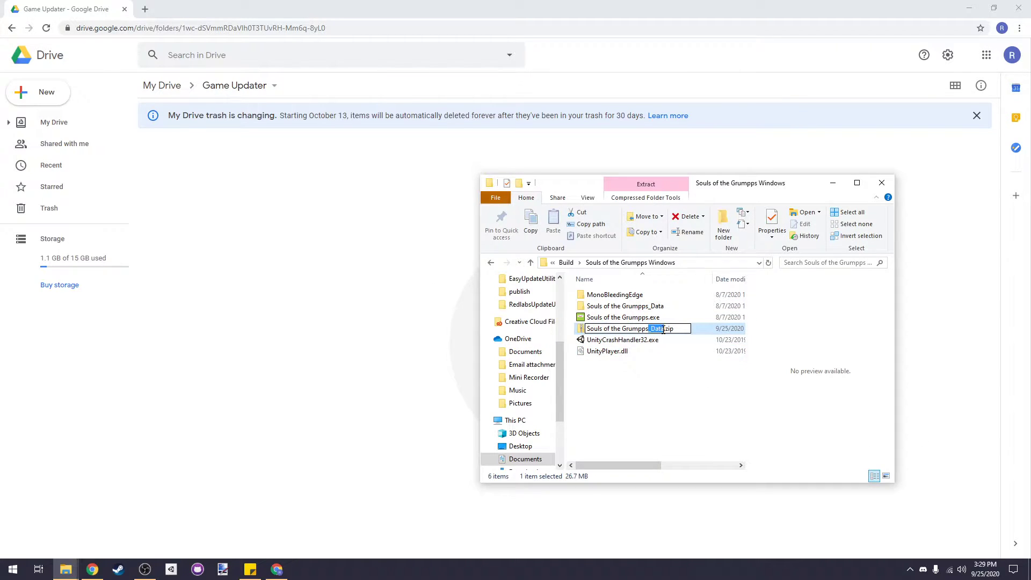
key("Return")
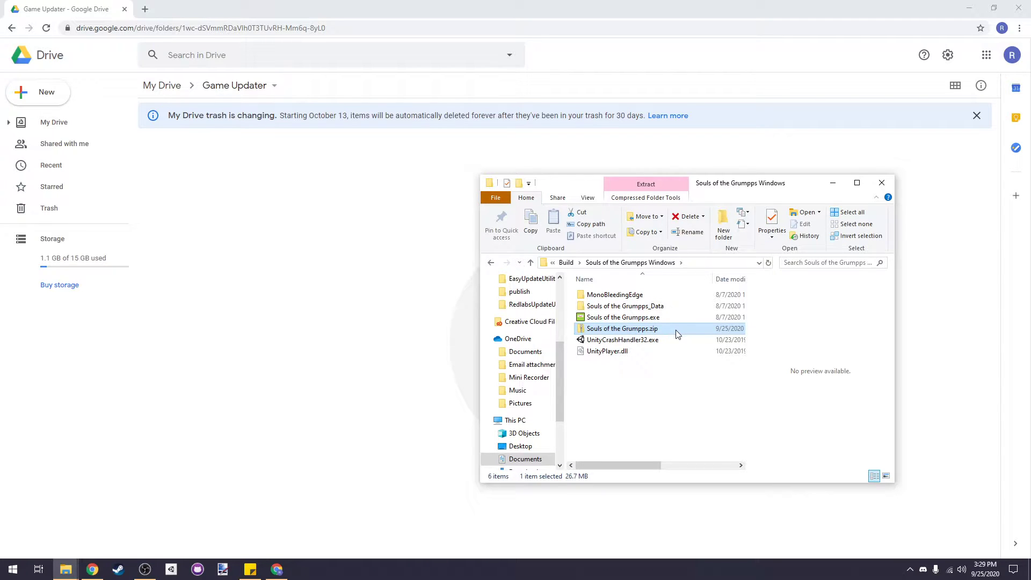
left_click_drag(677, 335, 314, 212)
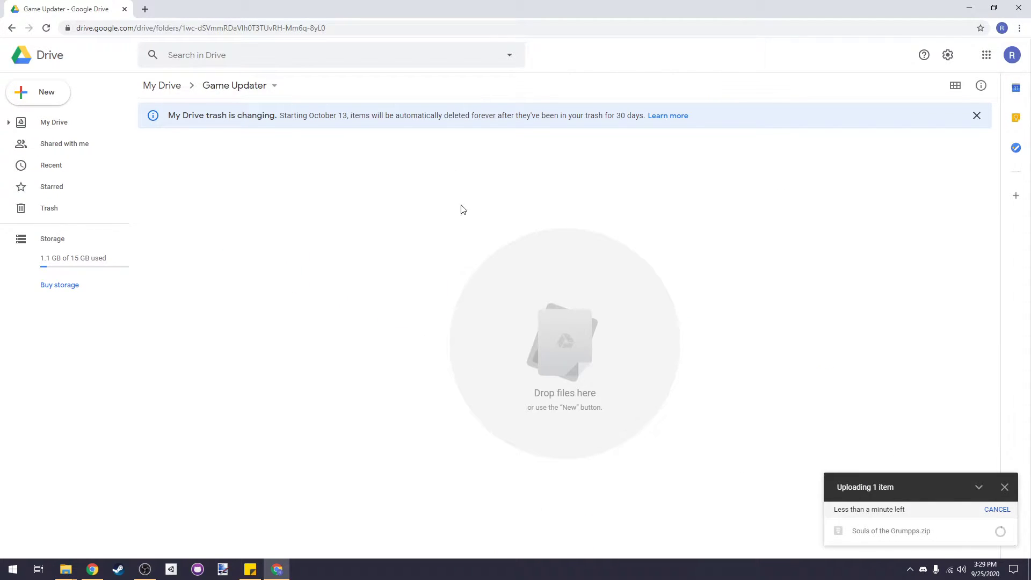
Create a text document named version.txt in the local Souls of the Grumpps Windows folder
left_click(66, 569)
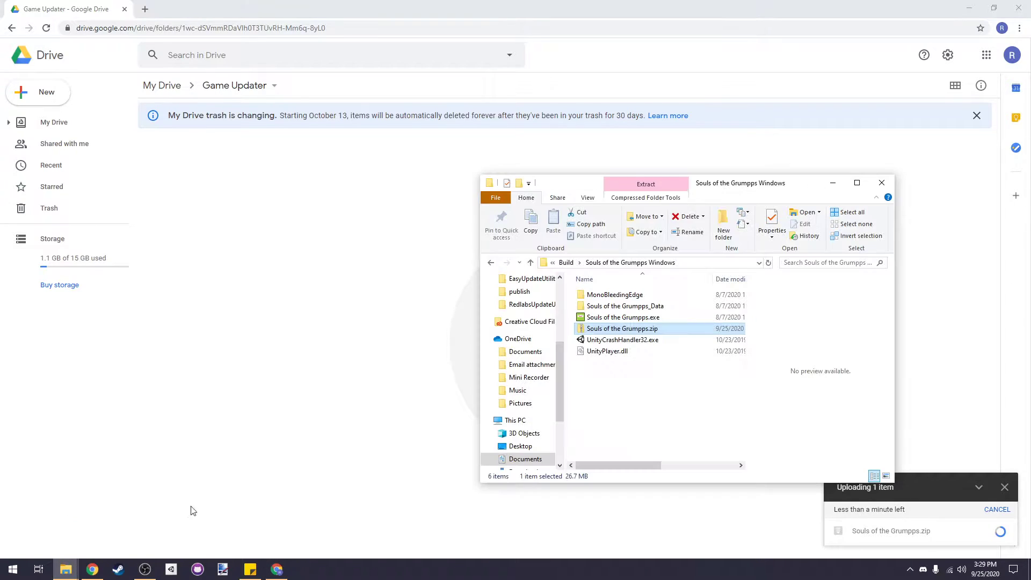
right_click(635, 404)
mouse_move(678, 375)
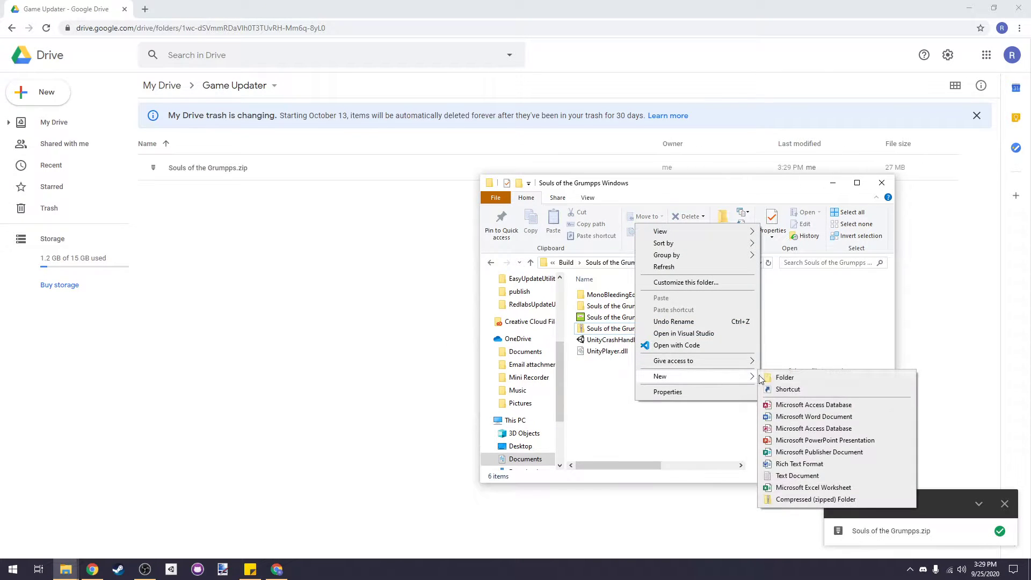
left_click(783, 477)
type("vers")
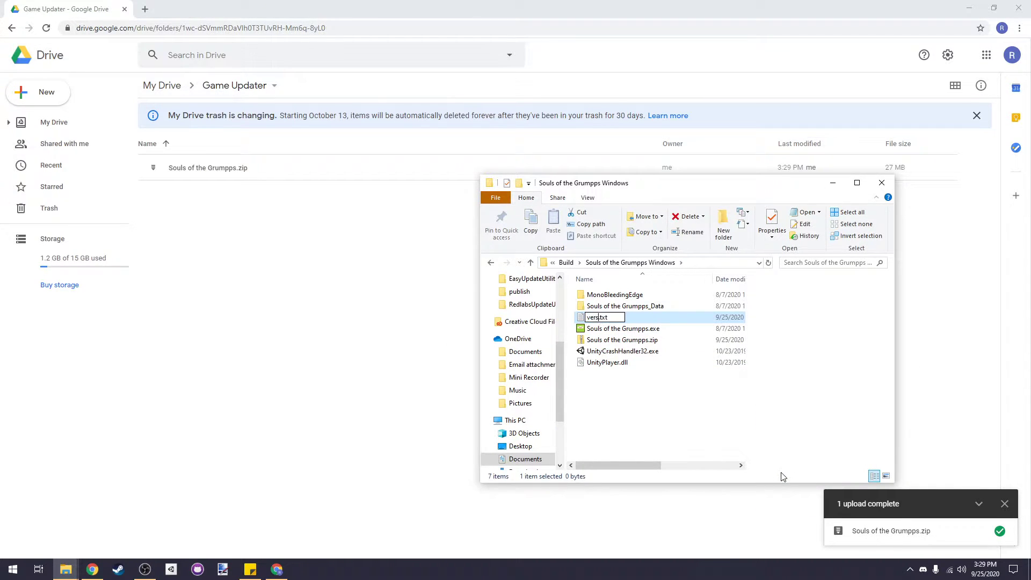
key("Return")
Save the version number 0.0.1 in version.txt and upload the file to the Game Updater folder in Google Drive
key("Return")
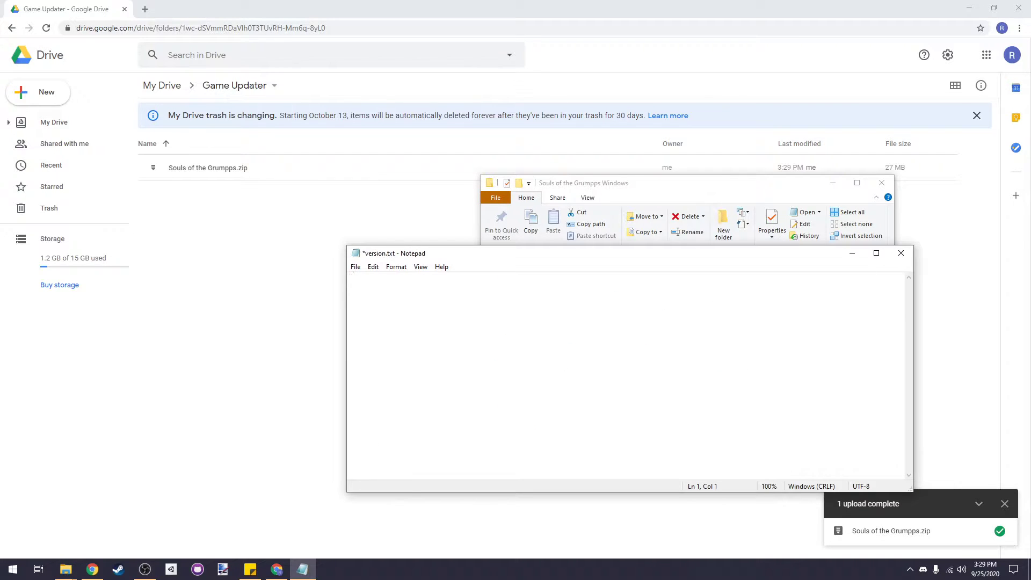
type("0.0.1")
key("ctrl+s")
left_click(901, 252)
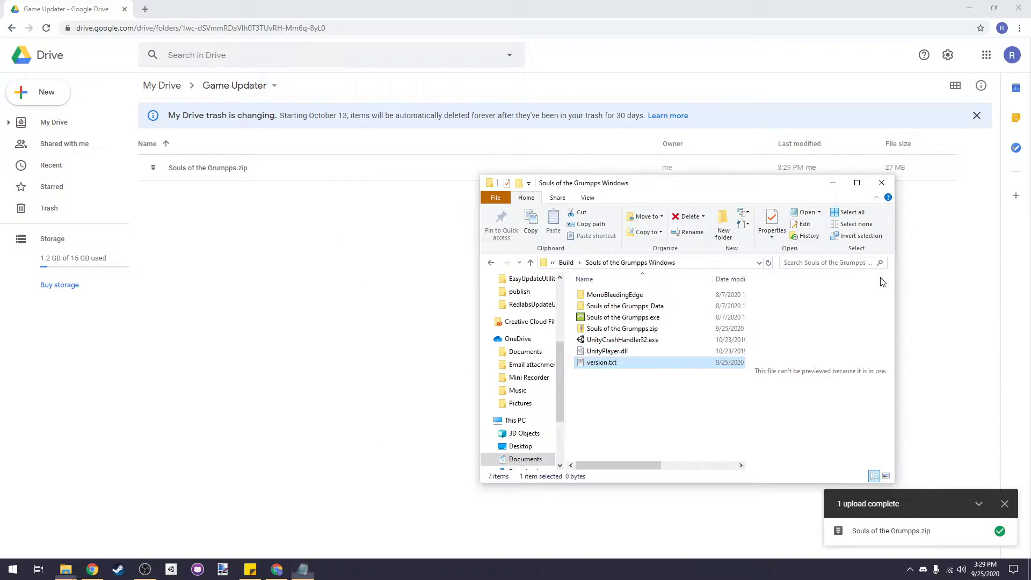
left_click_drag(601, 363, 311, 334)
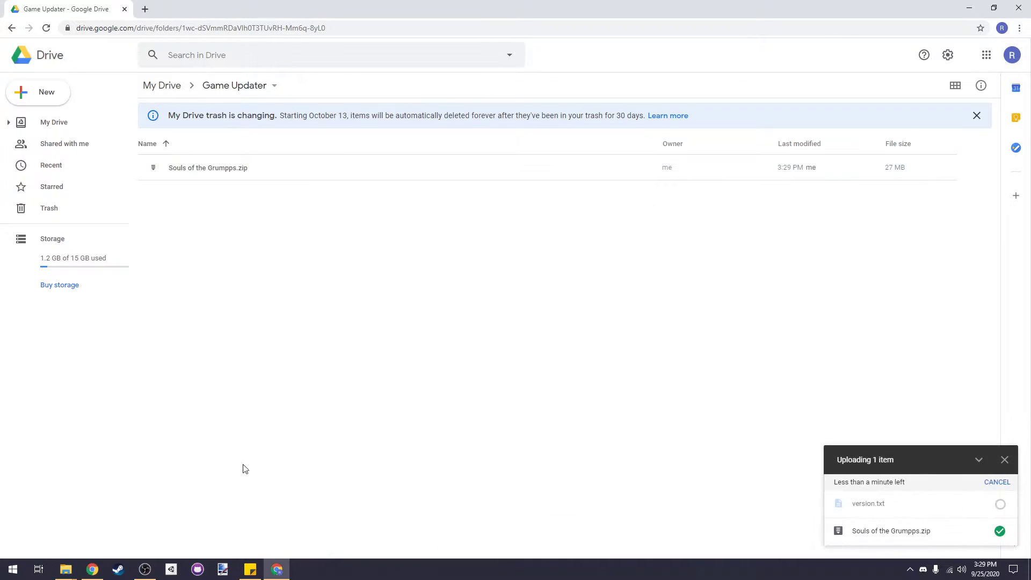
Delete the local copies of version.txt and Souls of the Grumpps.zip from the Souls of the Grumpps Windows folder
mouse_move(66, 569)
left_click(152, 481)
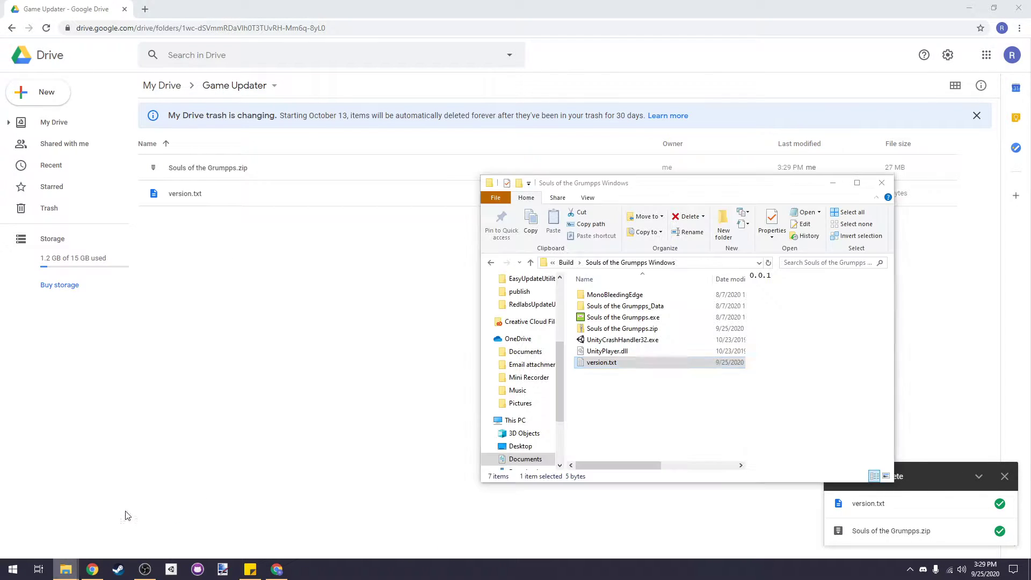
key("Delete")
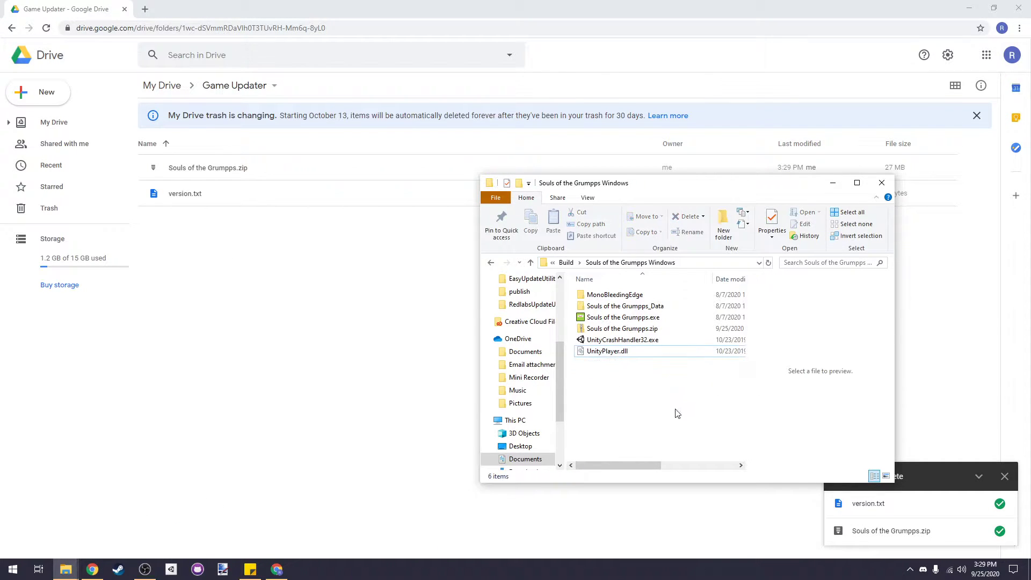
left_click(617, 329)
key("Delete")
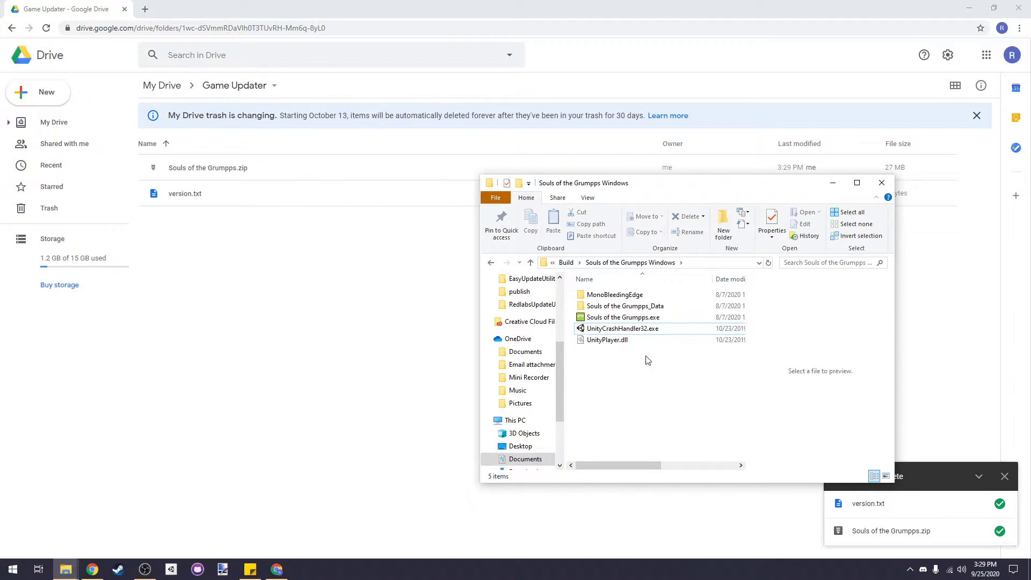
Share Souls of the Grumpps.zip in Google Drive with anyone with the link and copy its sharing link
left_click(367, 345)
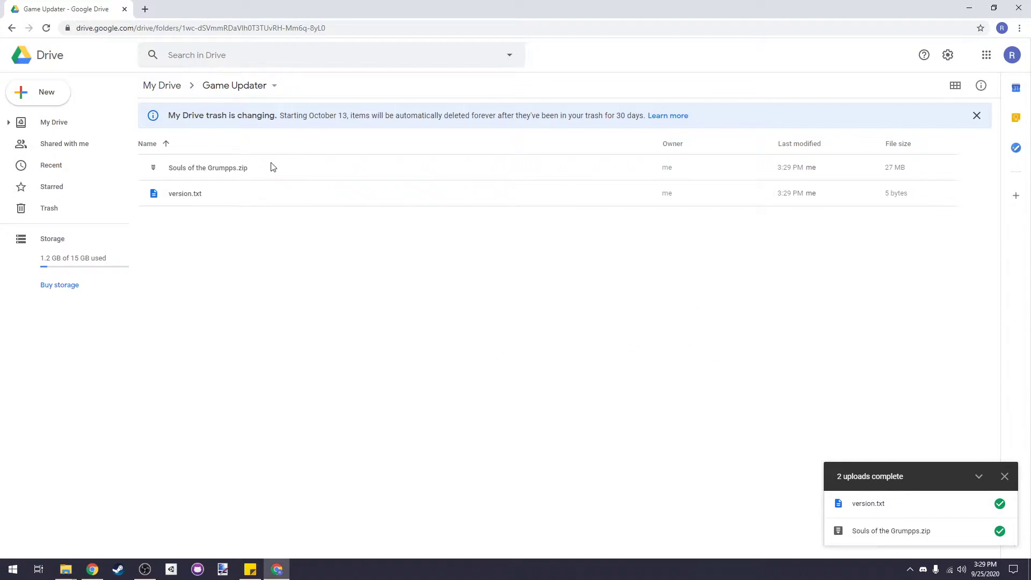
left_click(234, 167)
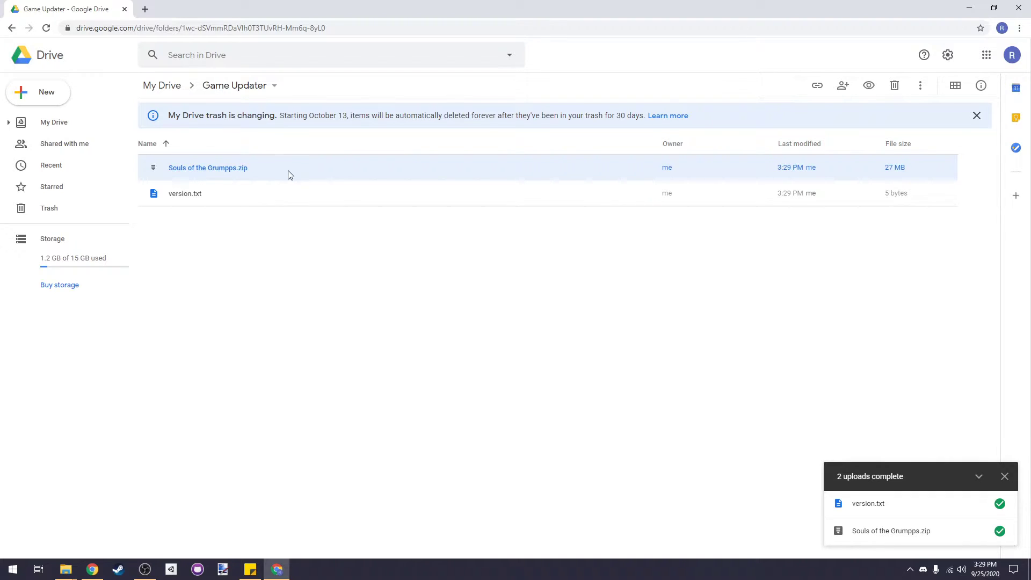
right_click(234, 167)
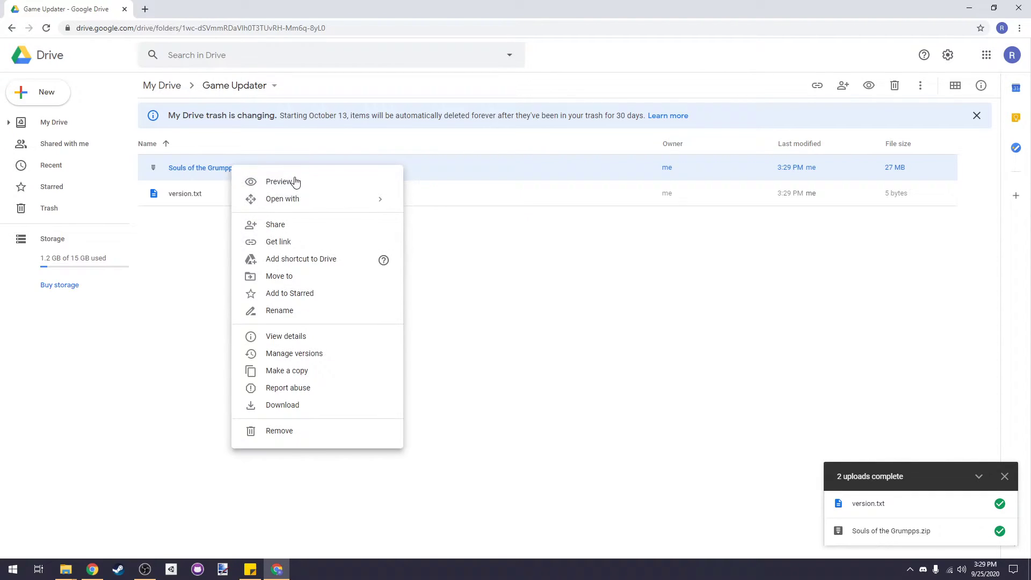
left_click(294, 243)
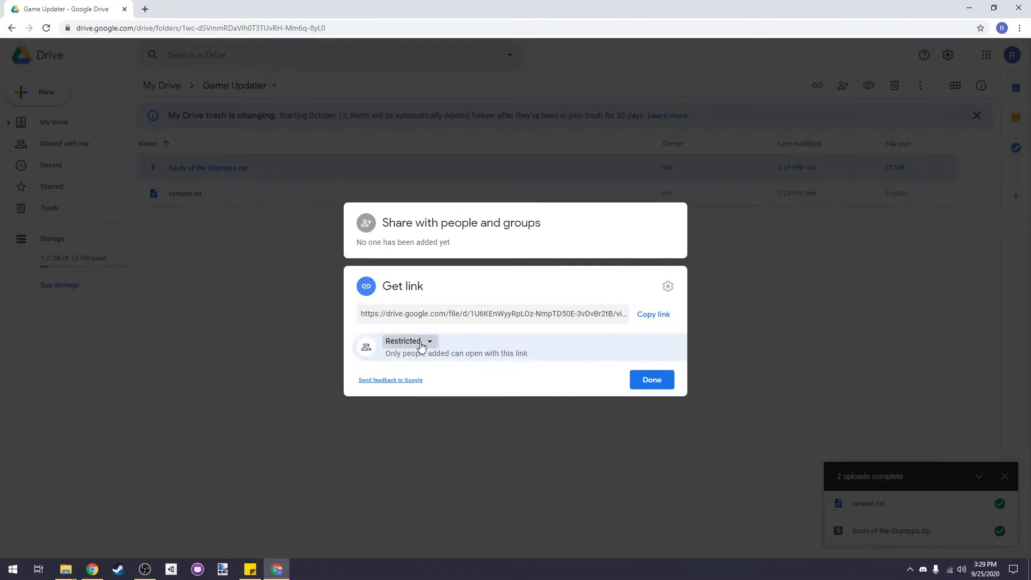
left_click(426, 344)
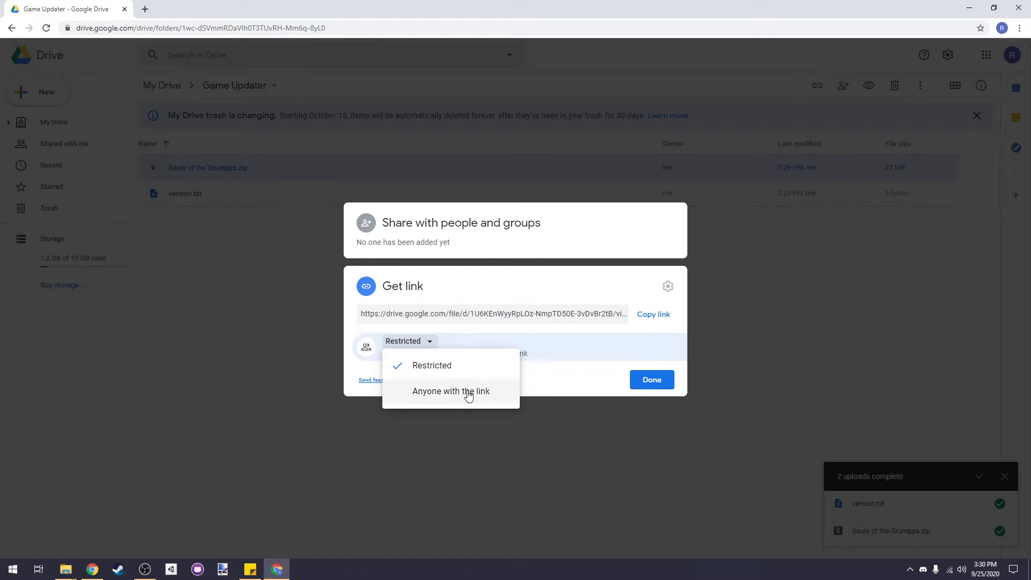
left_click(447, 392)
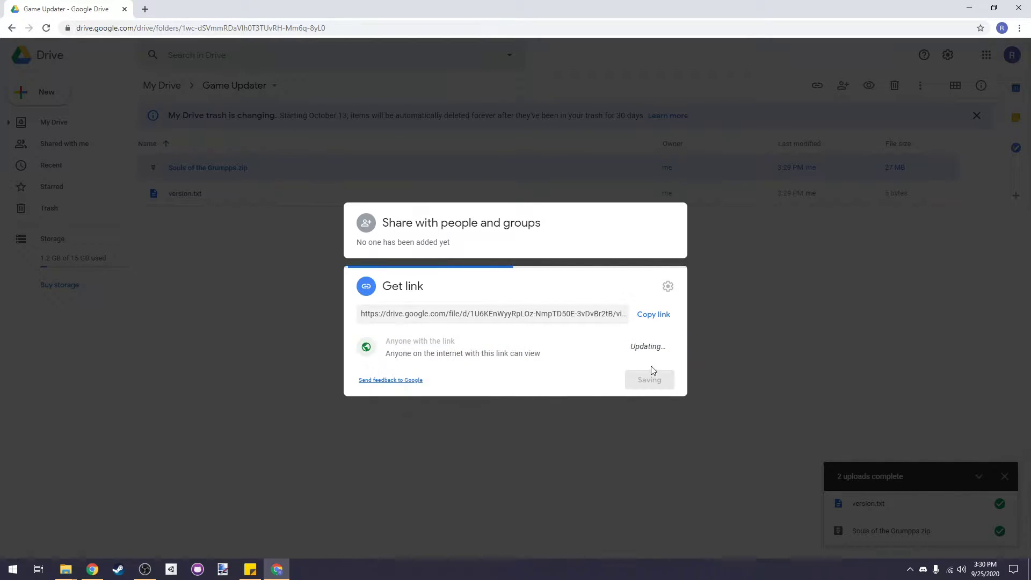
left_click(654, 298)
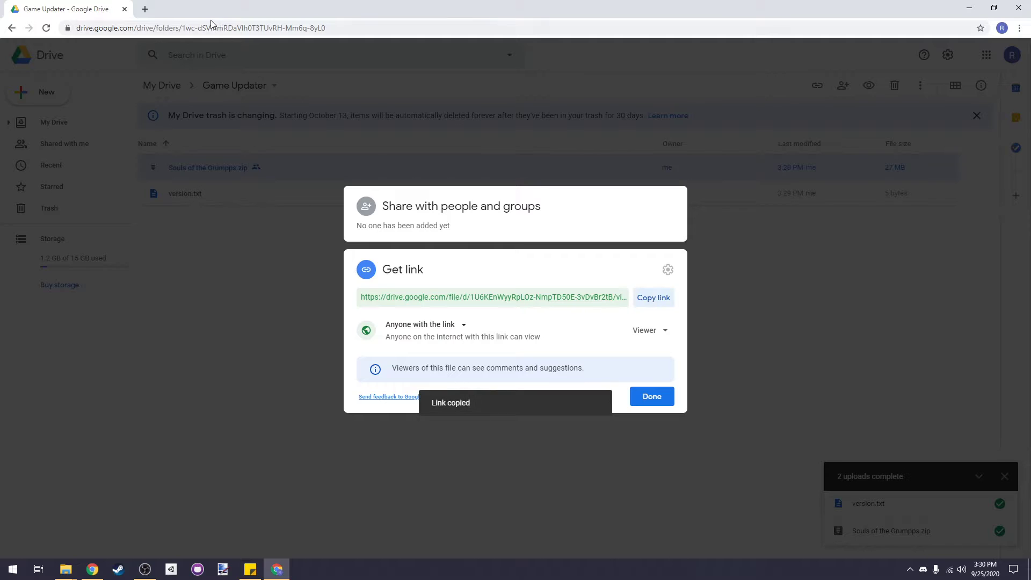
Open the copied sharing link in a new browser tab to check where it leads
left_click(145, 9)
key("ctrl+v")
key("Return")
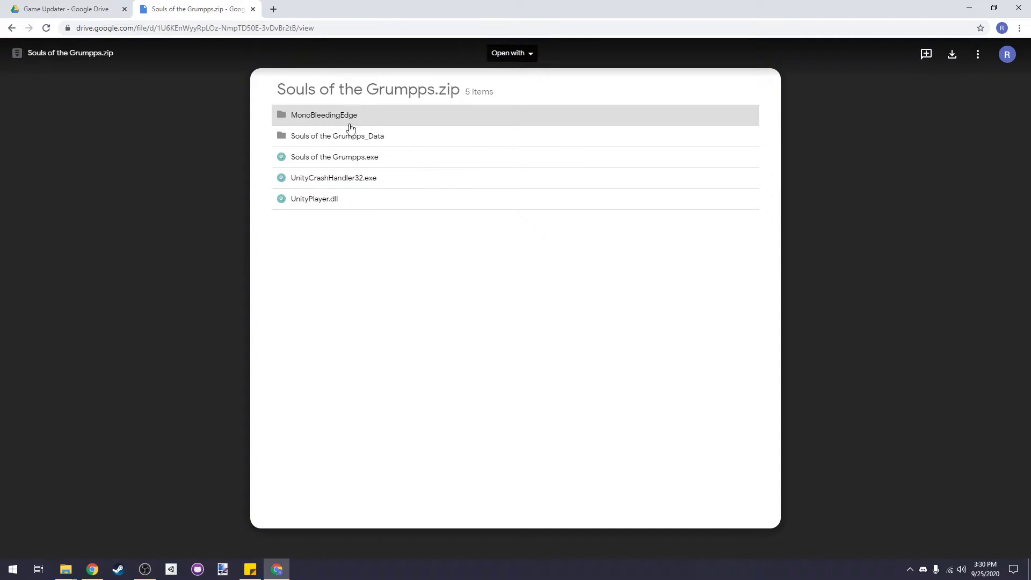
Search the web for "google drive download link converter" and open the Google Drive Direct Link Generator site
left_click(356, 32)
type("google drive download link converter")
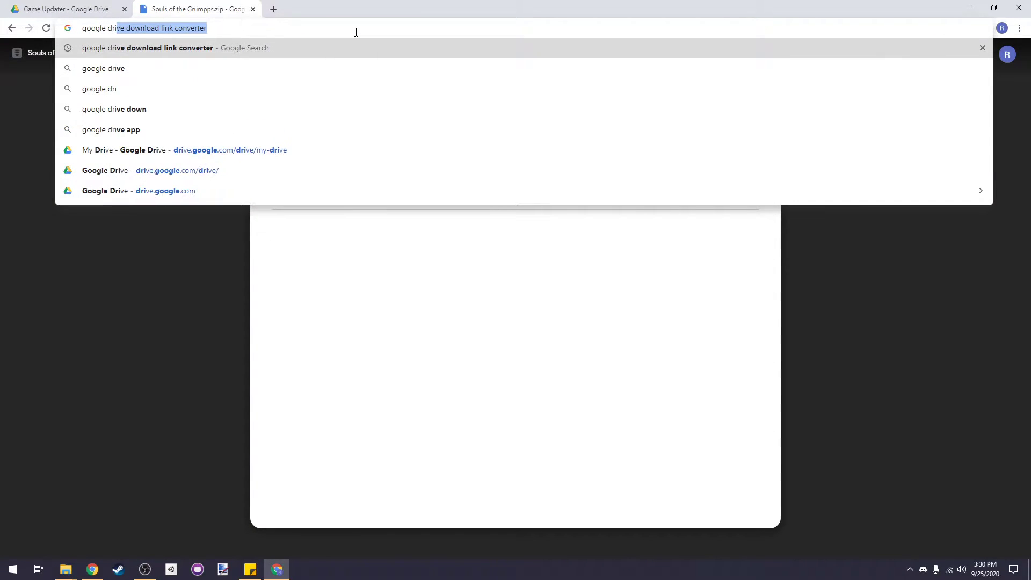
key("Return")
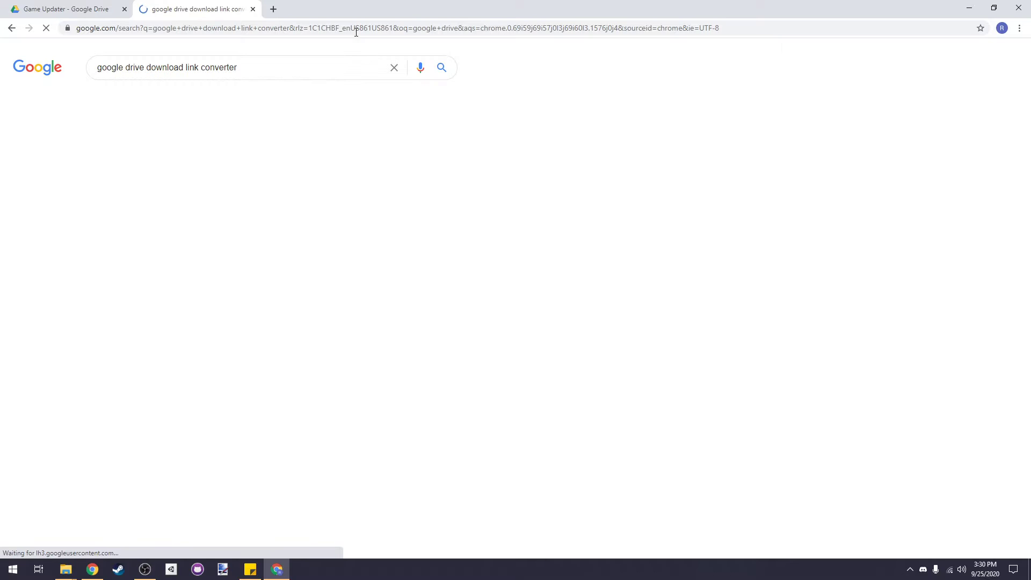
left_click(261, 168)
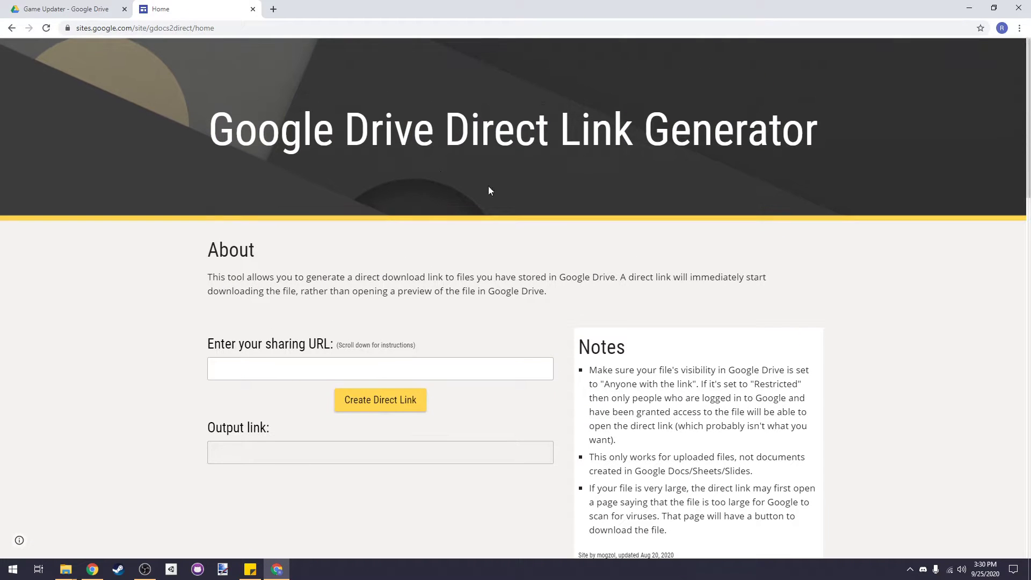
Generate a direct download link from the zip's sharing URL and copy the output link
left_click(387, 370)
key("ctrl+v")
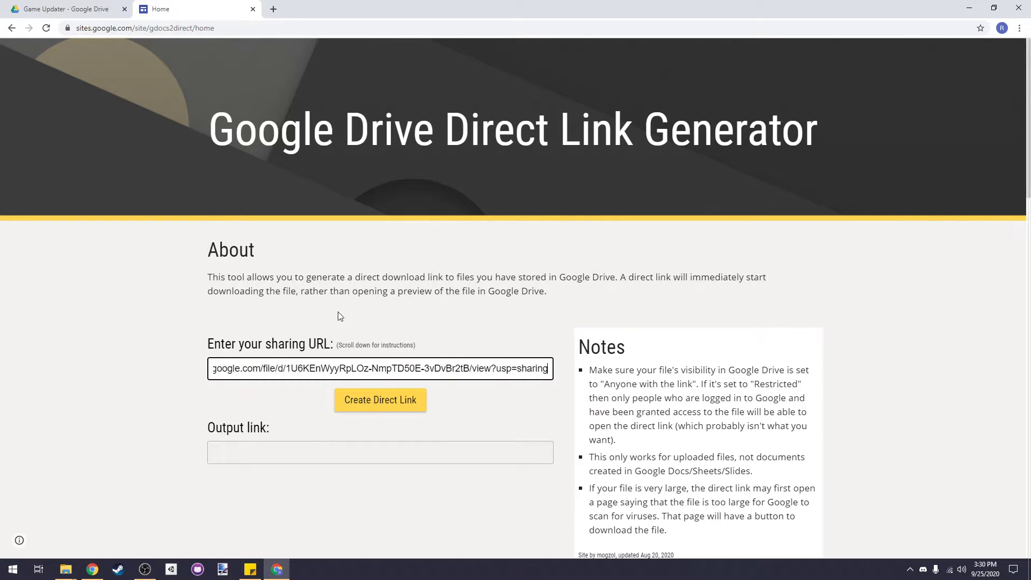
left_click(410, 399)
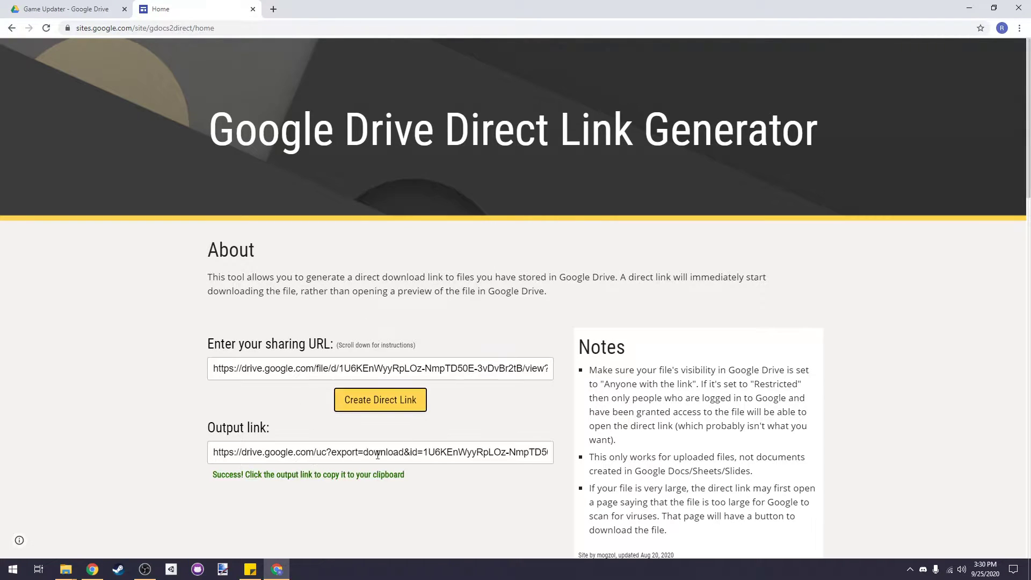
left_click(423, 451)
Open config.txt from the RedlabsUpdateUtility folder and set DOWNLOAD_URL to the copied direct link of the game zip
mouse_move(65, 568)
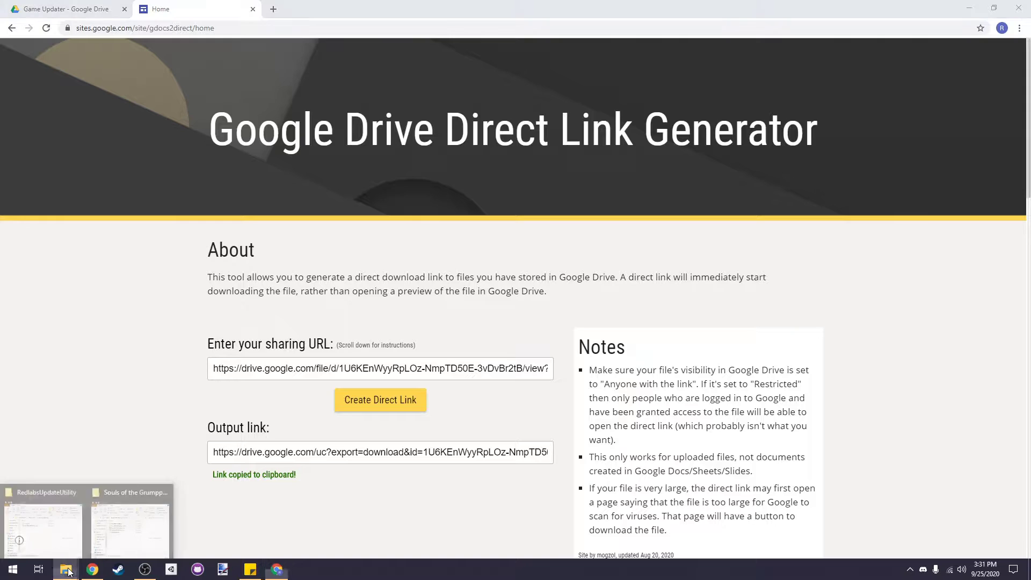
left_click(71, 521)
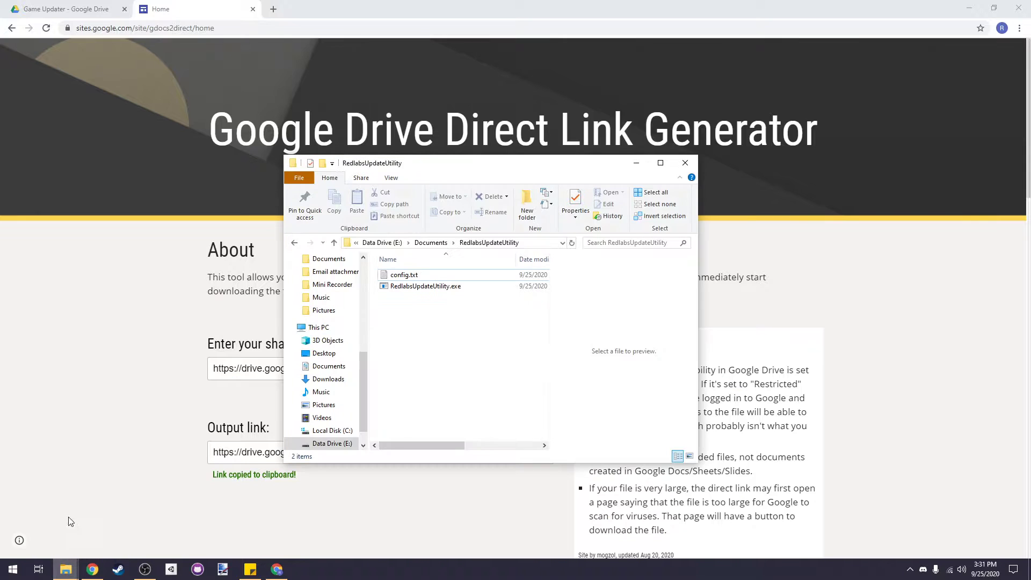
double_click(435, 275)
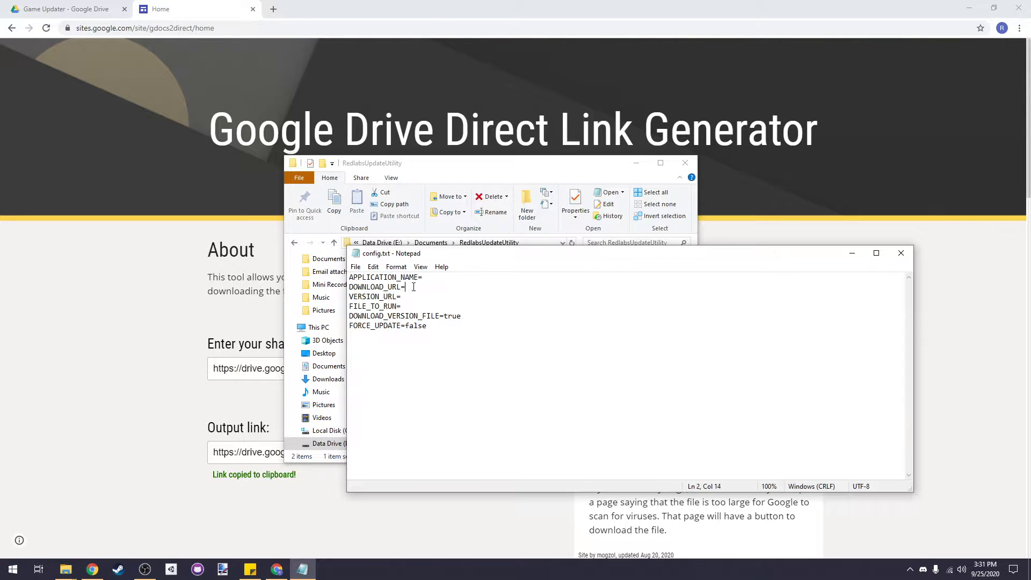
key("ctrl+v")
left_click_drag(406, 287, 749, 288)
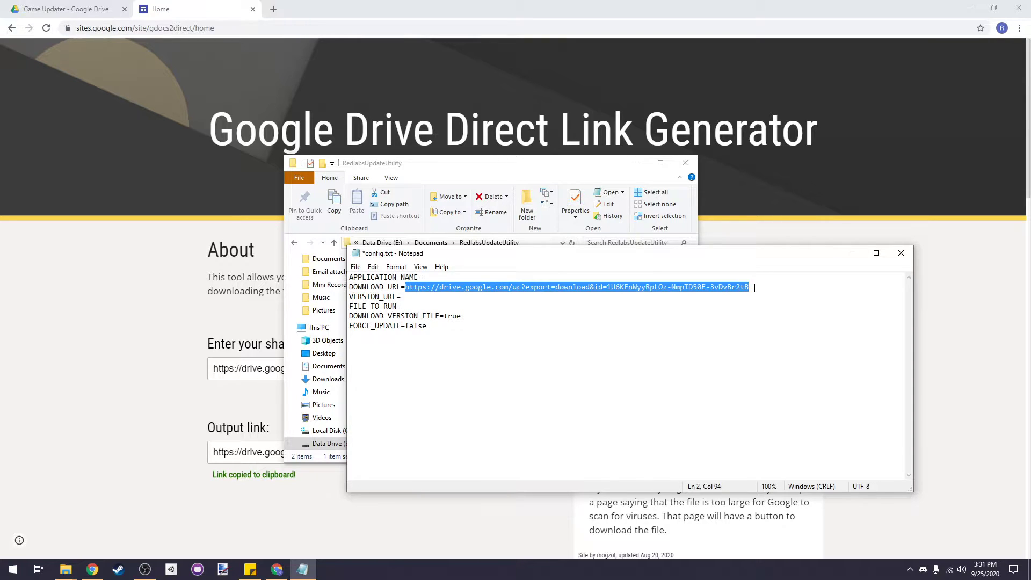
Share version.txt in Google Drive with anyone with the link and copy its sharing link
left_click(64, 8)
left_click(210, 193)
right_click(211, 194)
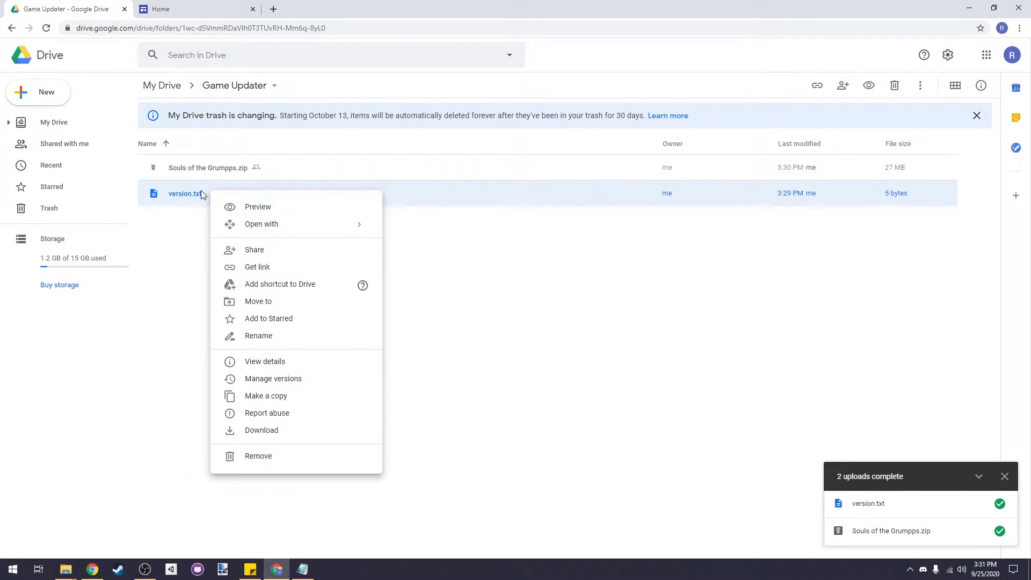
left_click(278, 265)
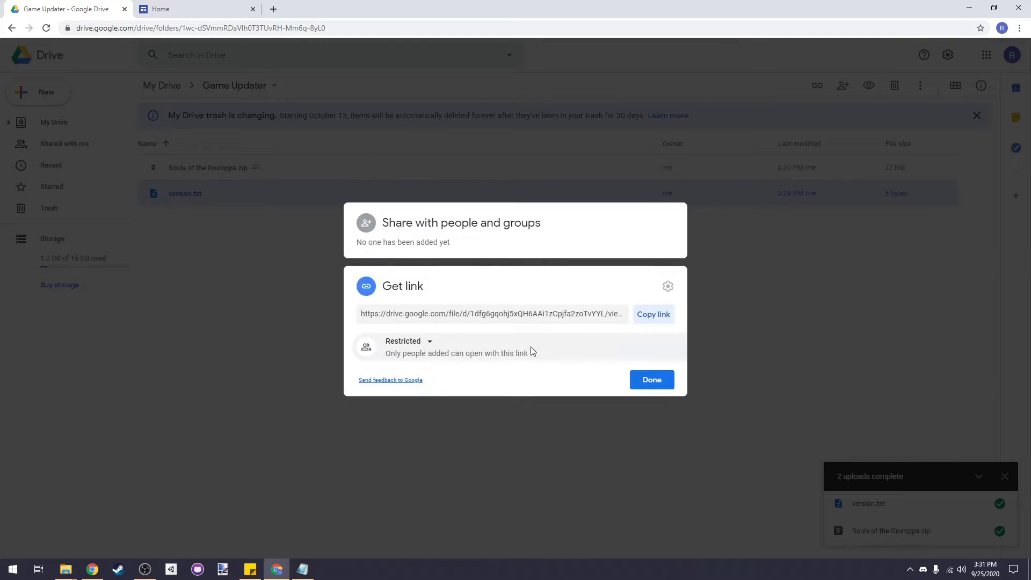
left_click(423, 341)
left_click(421, 392)
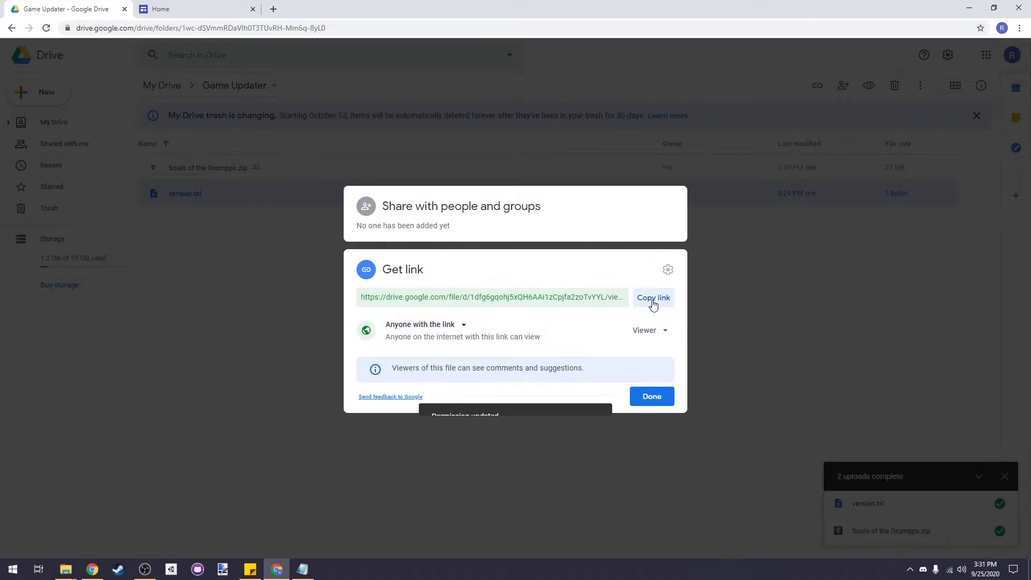
left_click(652, 298)
left_click(652, 396)
Replace the sharing URL in the Direct Link Generator with version.txt's link, create its direct link and copy the output
left_click(179, 5)
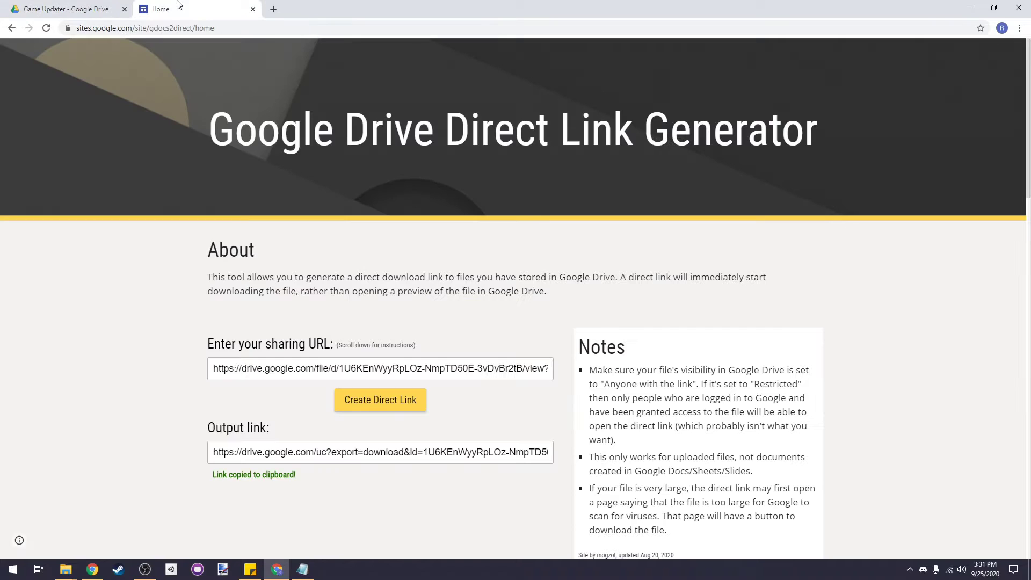
left_click(462, 369)
key("ctrl+a")
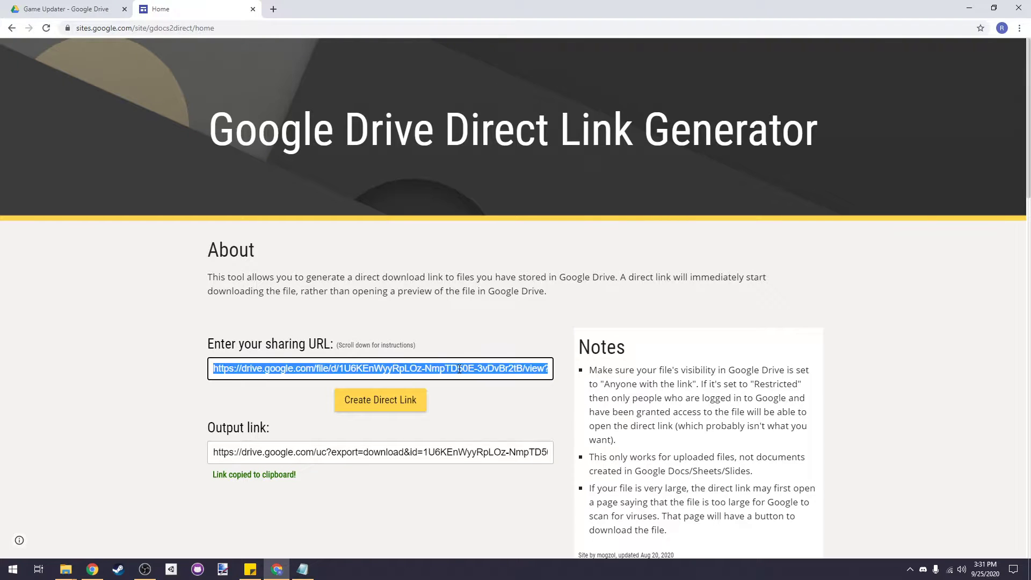
key("ctrl+v")
left_click(395, 409)
left_click(369, 460)
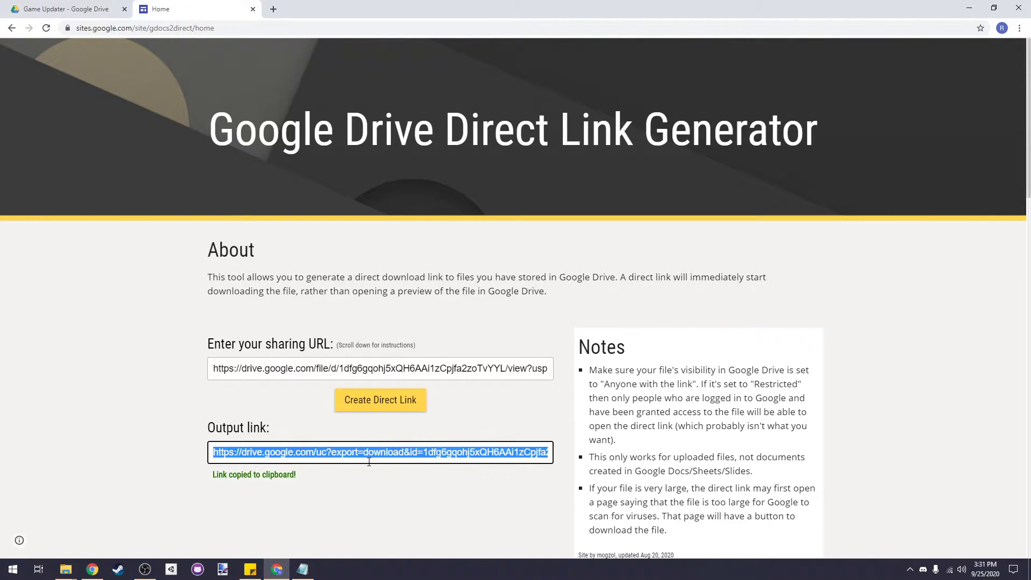
In config.txt, set VERSION_URL to the copied direct link and APPLICATION_NAME to Souls of the Grumpps, and save the file
left_click(302, 570)
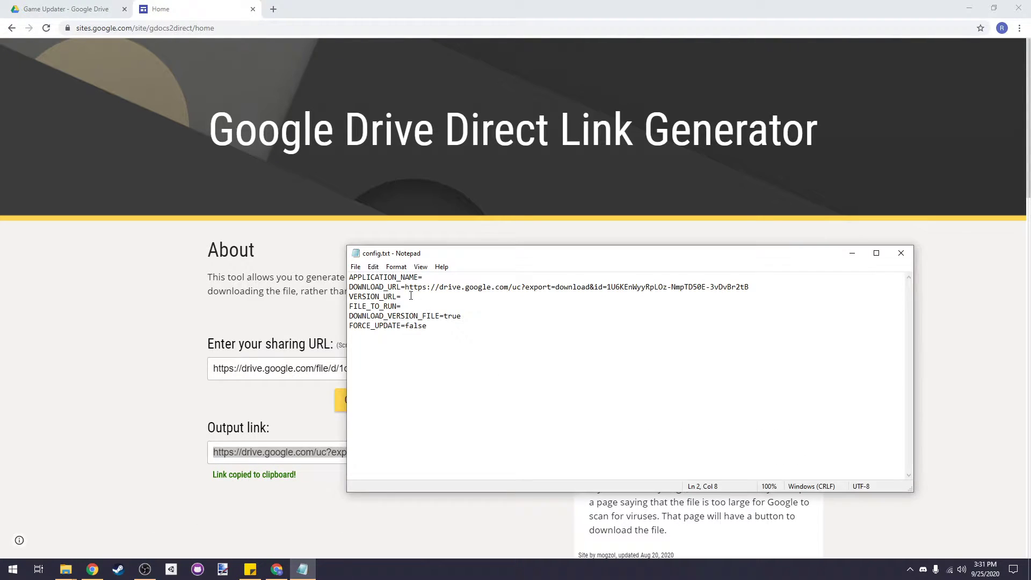
key("ctrl+v")
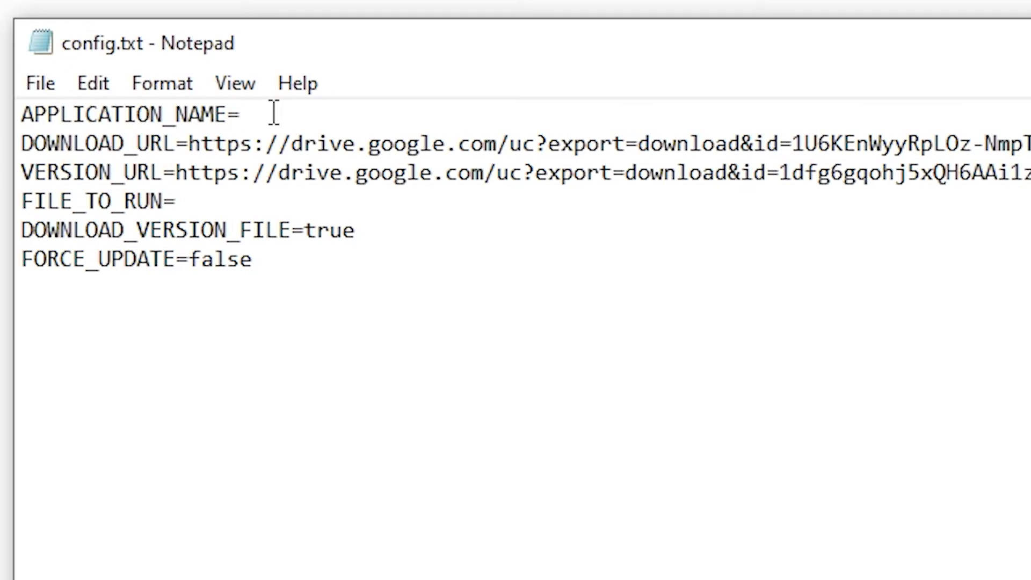
type("S")
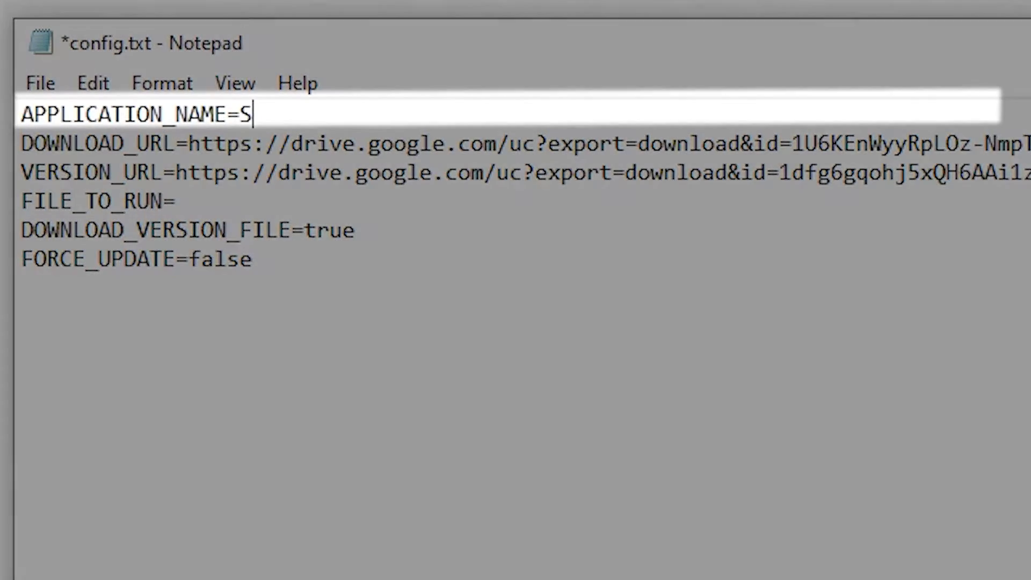
type("ouls of the Grumpps")
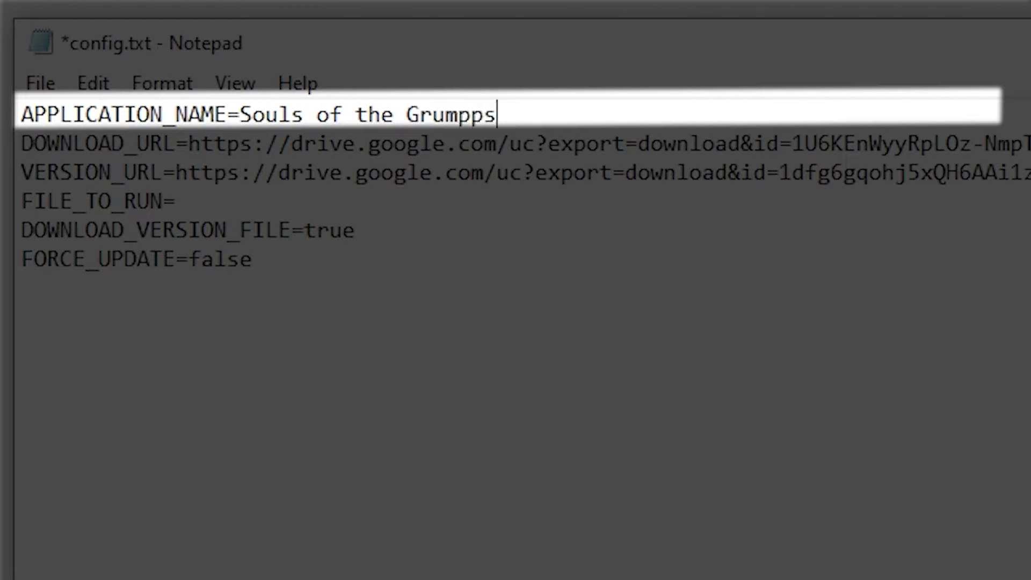
key("ctrl+s")
Set FILE_TO_RUN to Souls of the Grumpps.exe in config.txt and save the file
left_click(536, 206)
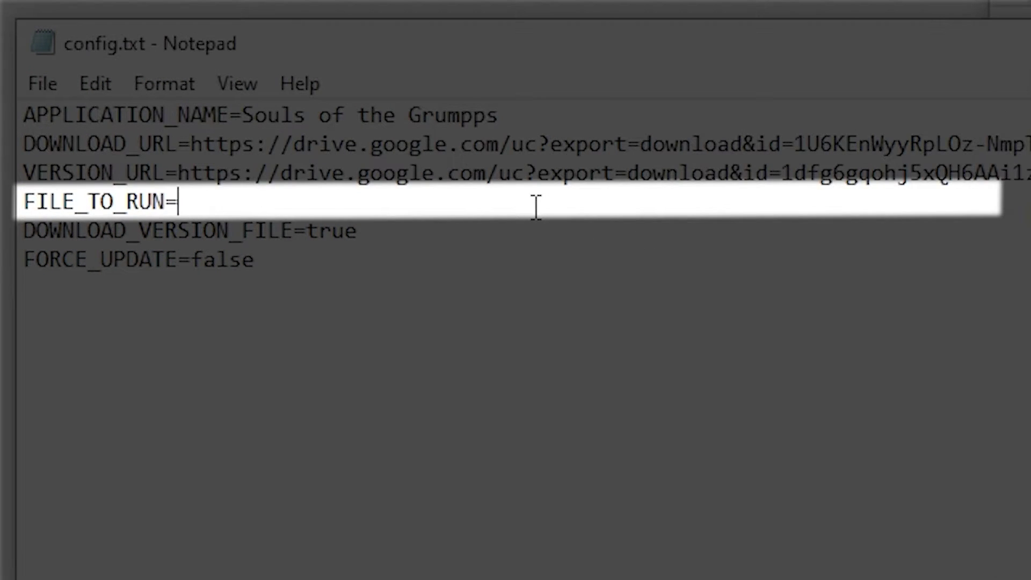
type("Souls of ")
type("the Grumpps")
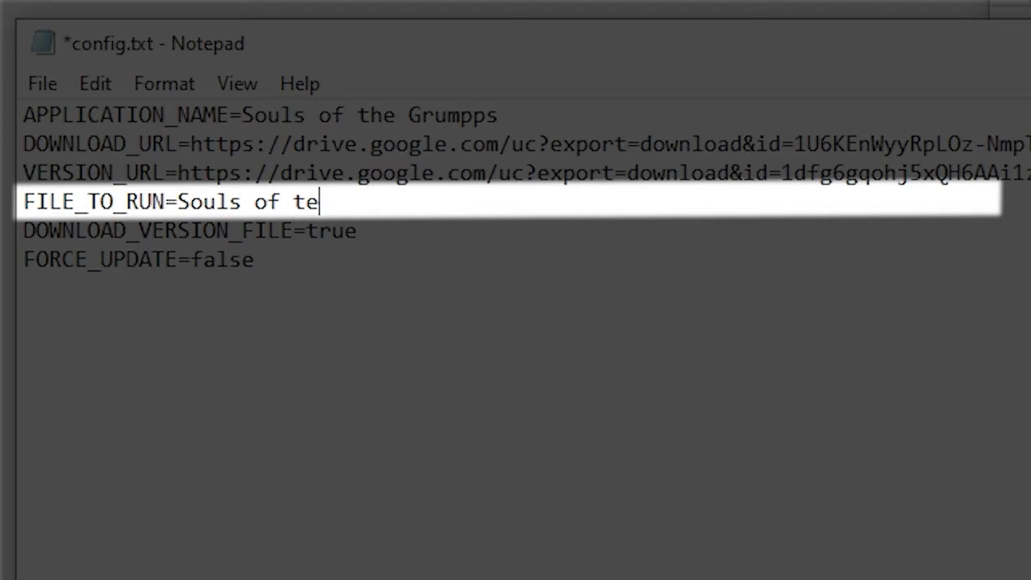
type(".exe")
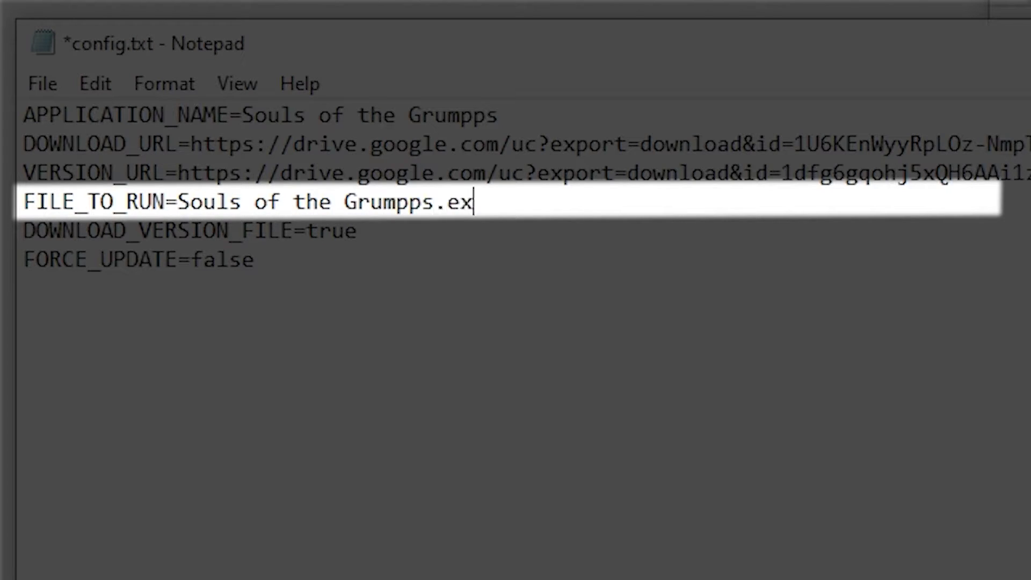
key("ctrl+s")
key("Down")
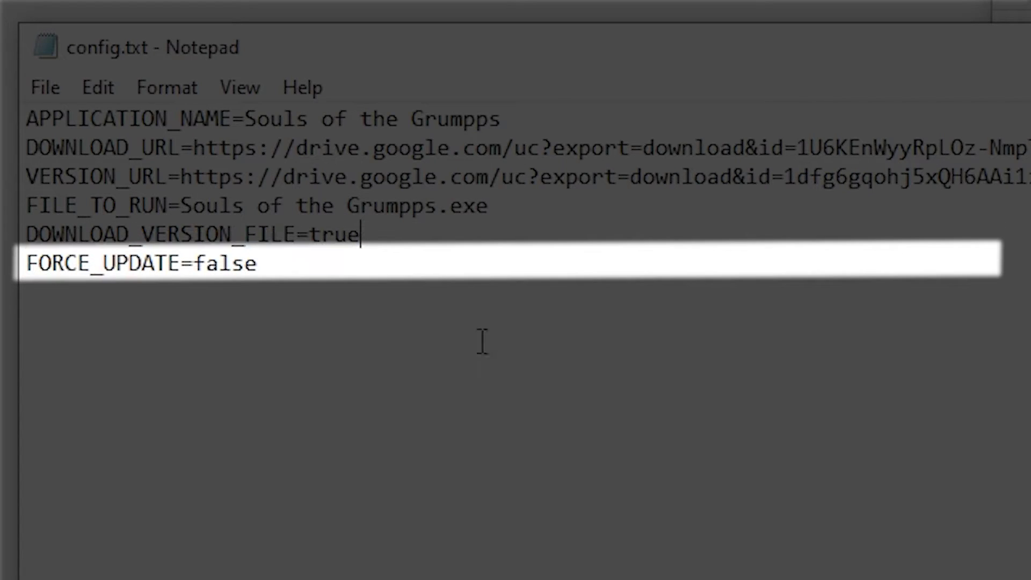
double_click(194, 269)
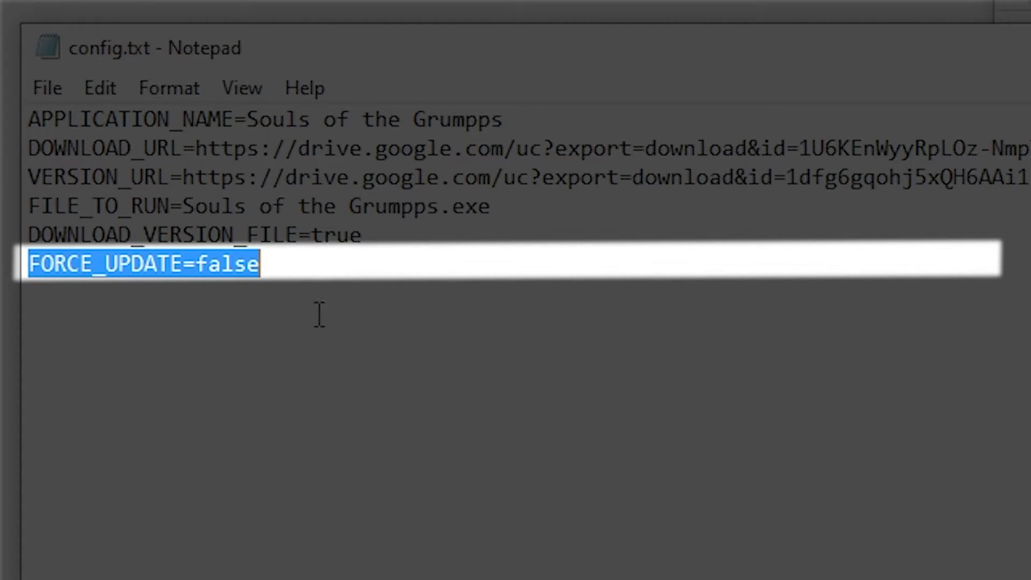
left_click(293, 268)
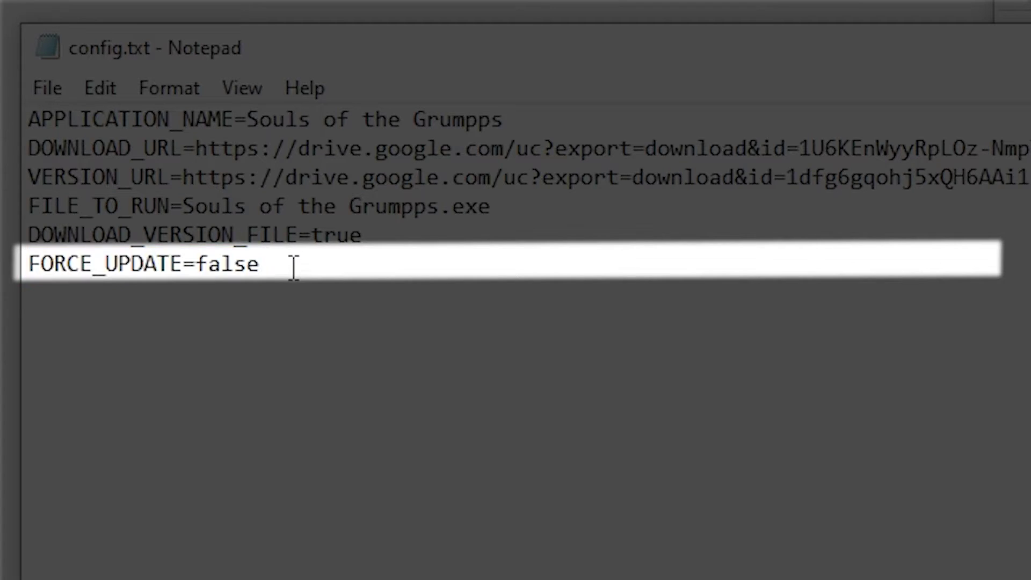
double_click(225, 266)
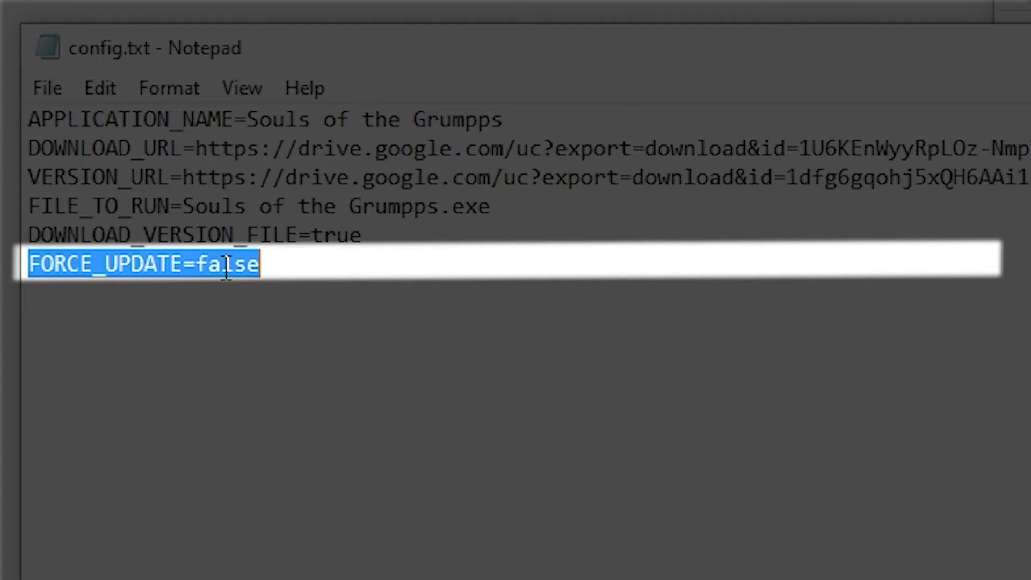
left_click(293, 271)
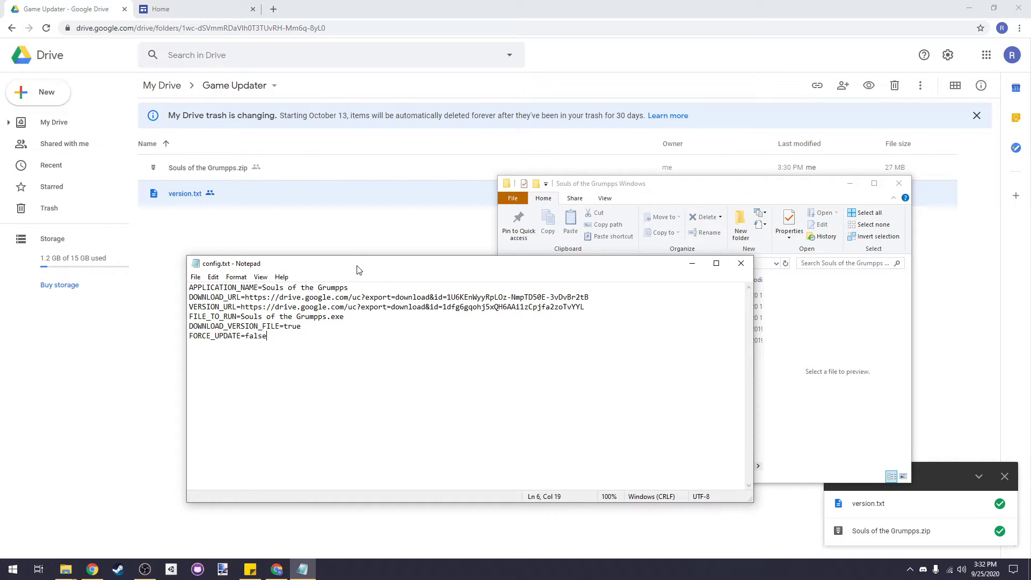
Run RedlabsUpdateUtility.exe from its folder to download and launch the game
left_click_drag(358, 269, 409, 253)
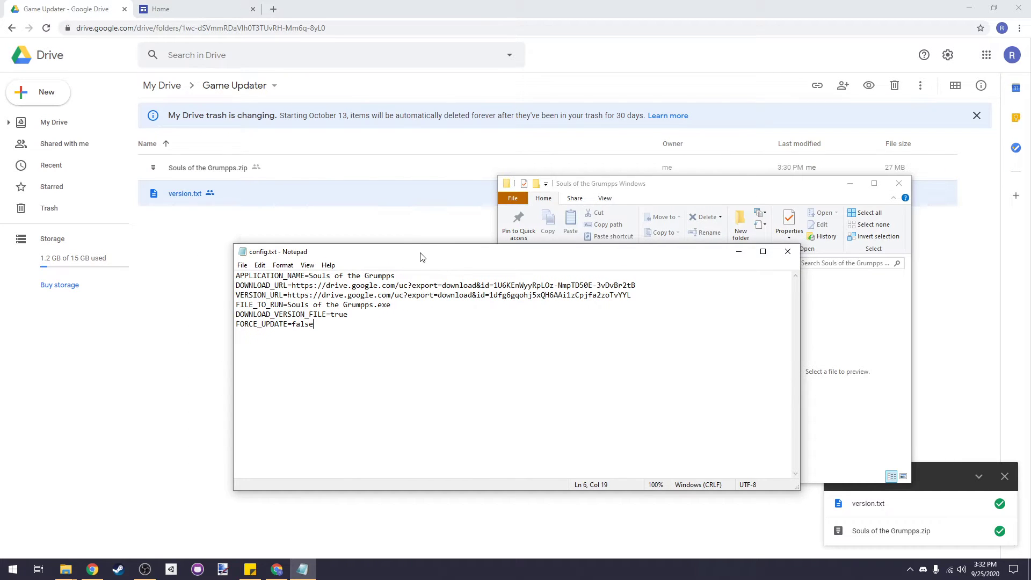
mouse_move(66, 569)
left_click(80, 526)
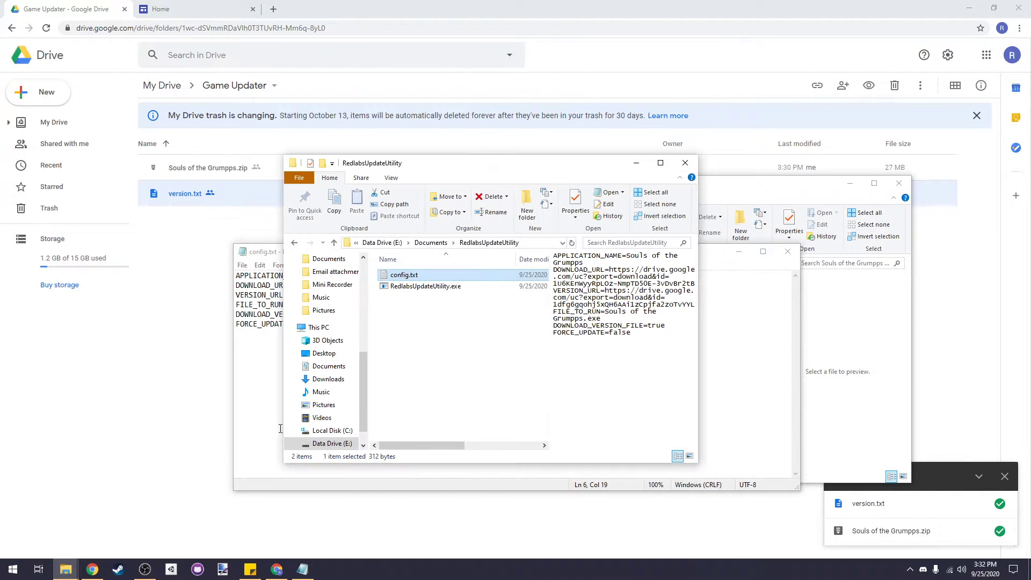
left_click_drag(476, 166, 506, 175)
left_click(482, 346)
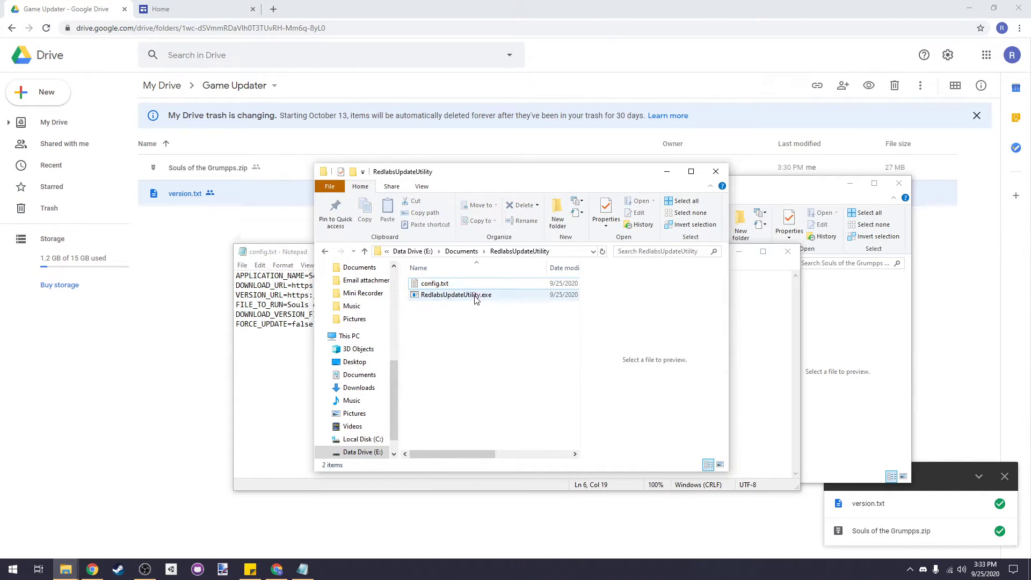
double_click(464, 294)
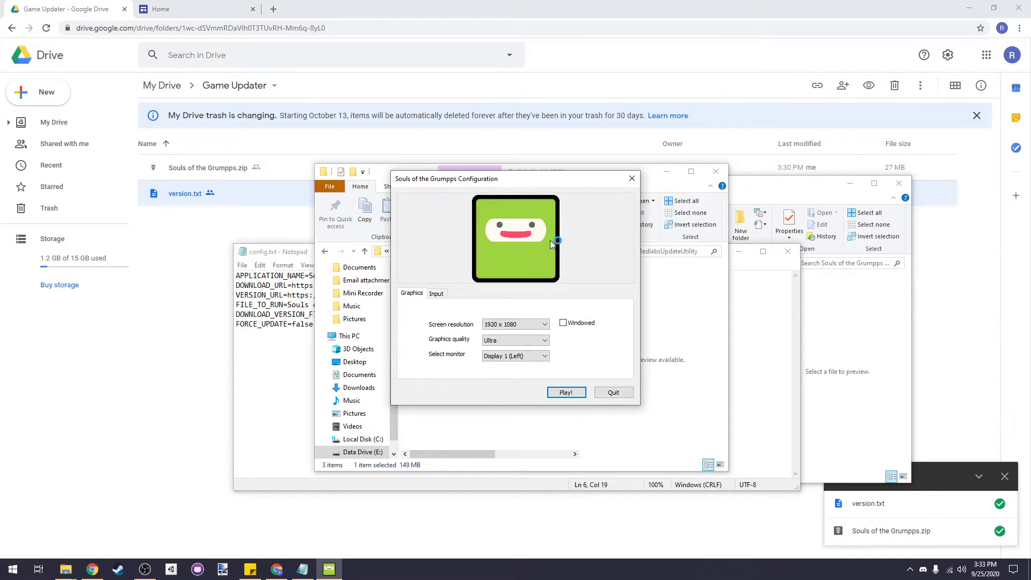
Start the game from its configuration window with the default graphics settings and quit it from the main menu
left_click(571, 391)
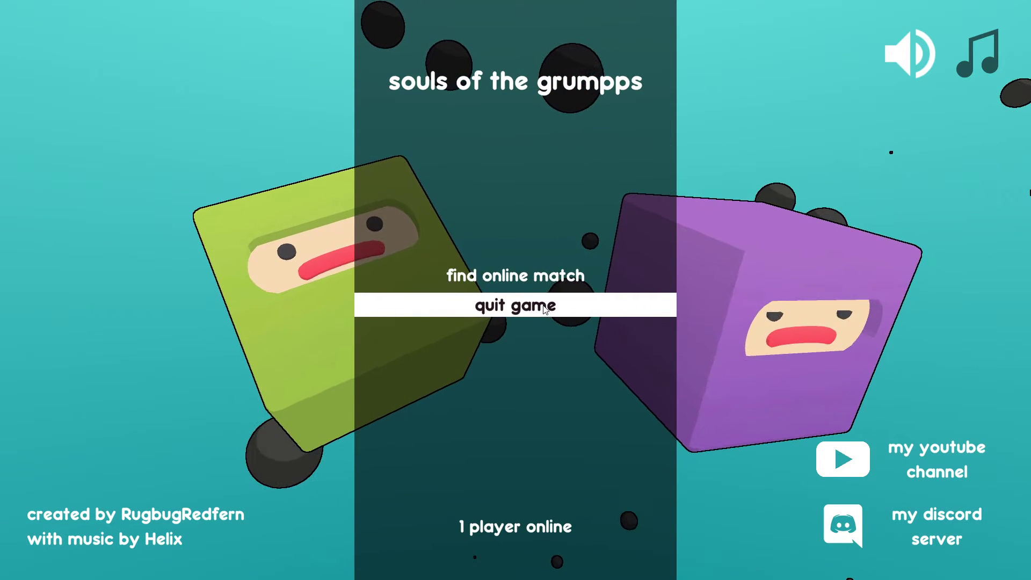
left_click(544, 307)
left_click(491, 367)
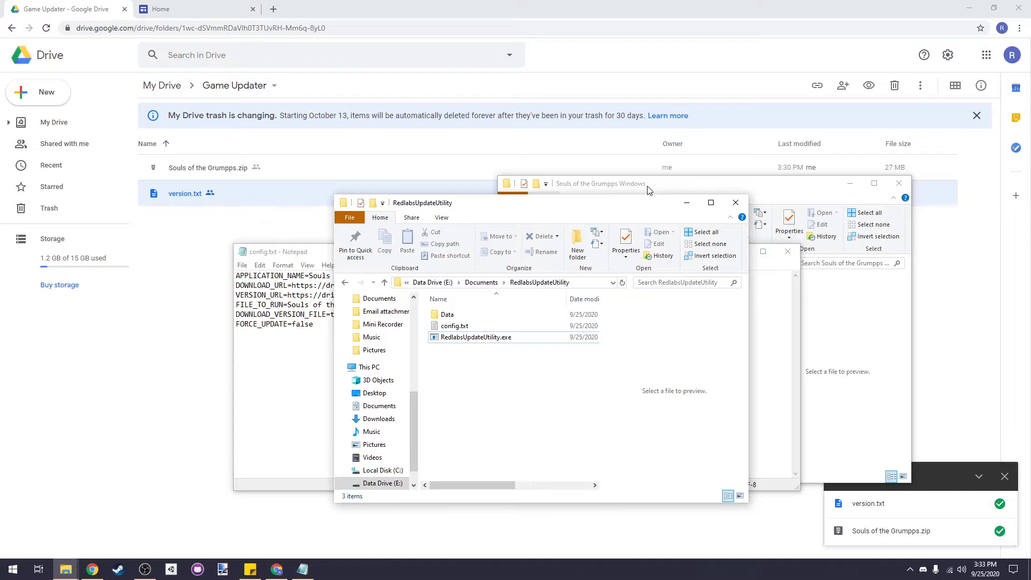
Compress all files in the Souls of the Grumpps Windows build folder into a zip, keeping the suggested name
left_click_drag(648, 188, 594, 188)
left_click_drag(594, 384, 580, 279)
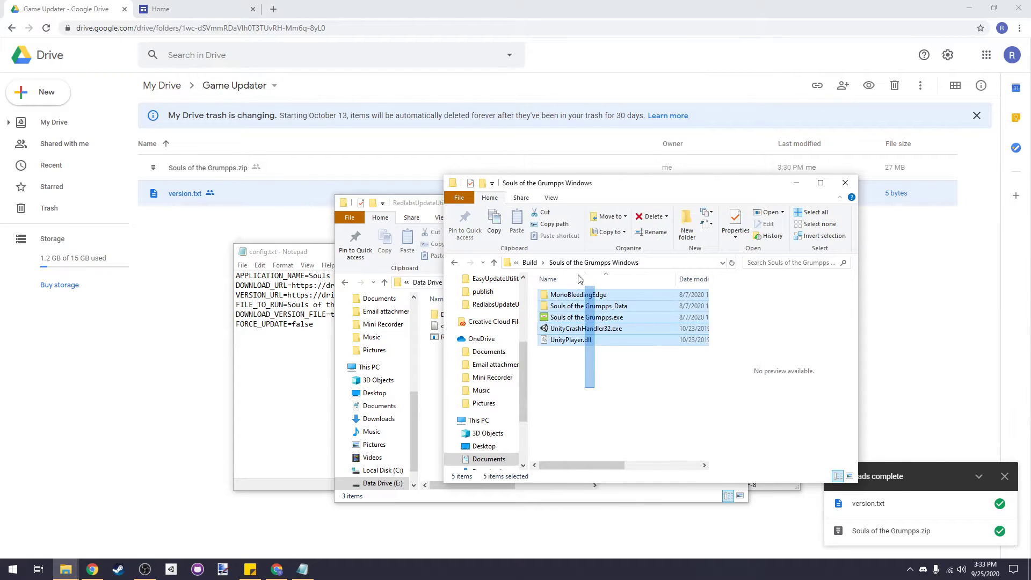
right_click(616, 310)
mouse_move(660, 435)
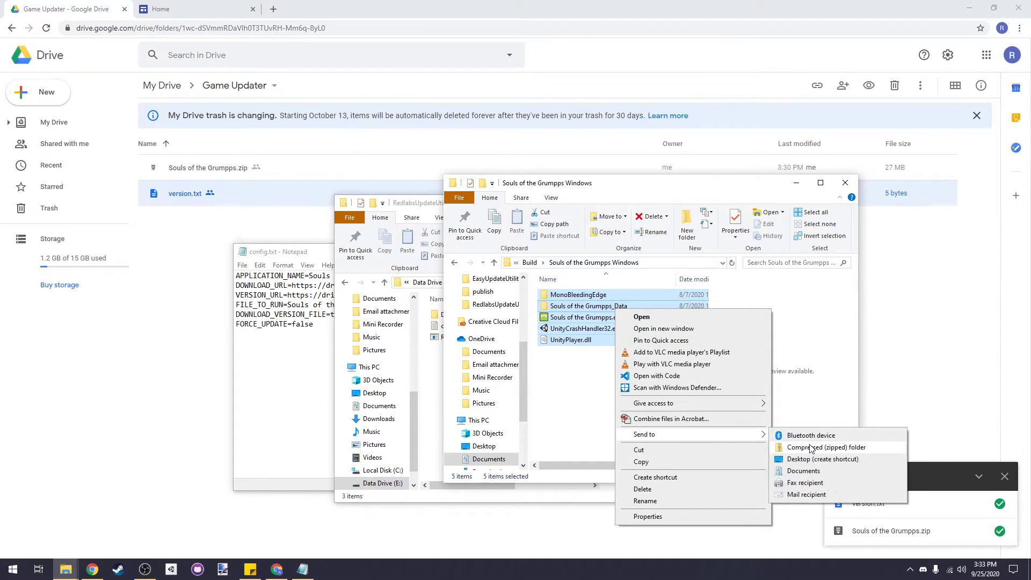
left_click(811, 447)
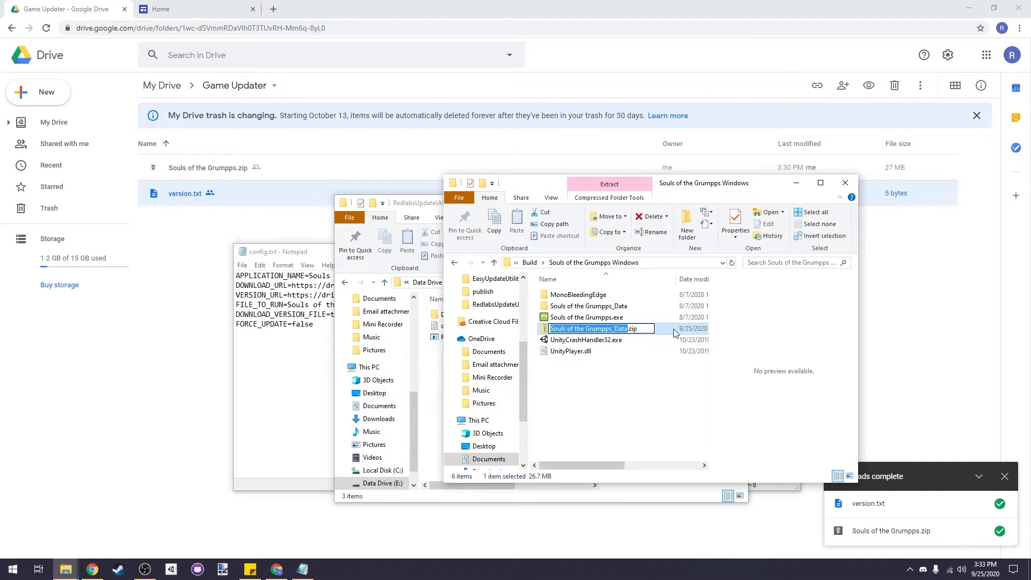
key("Return")
Upload Souls of the Grumpps_Data.zip from the Windows build folder as a new version of Souls of the Grumpps.zip in Google Drive
left_click(689, 262)
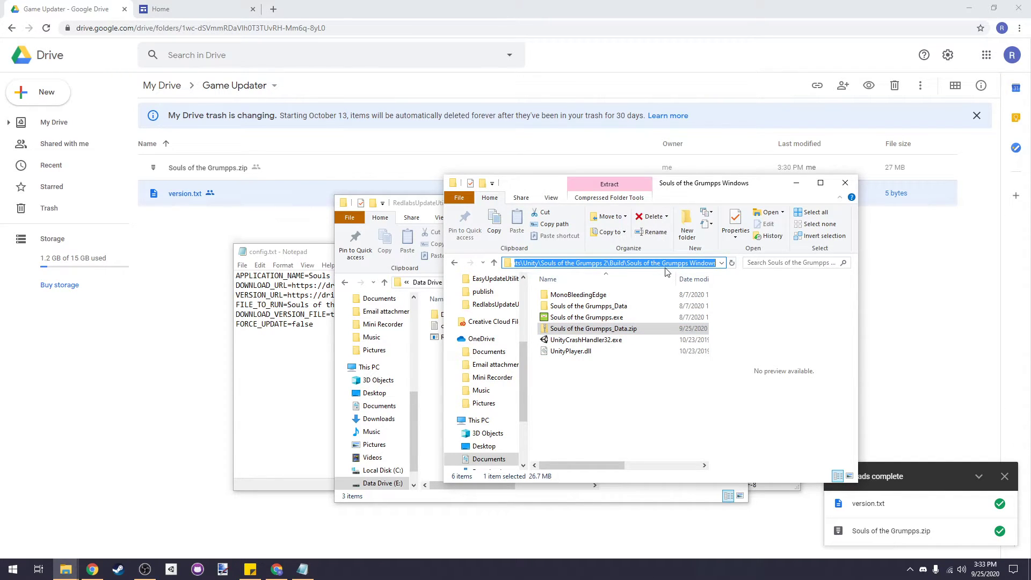
left_click(207, 177)
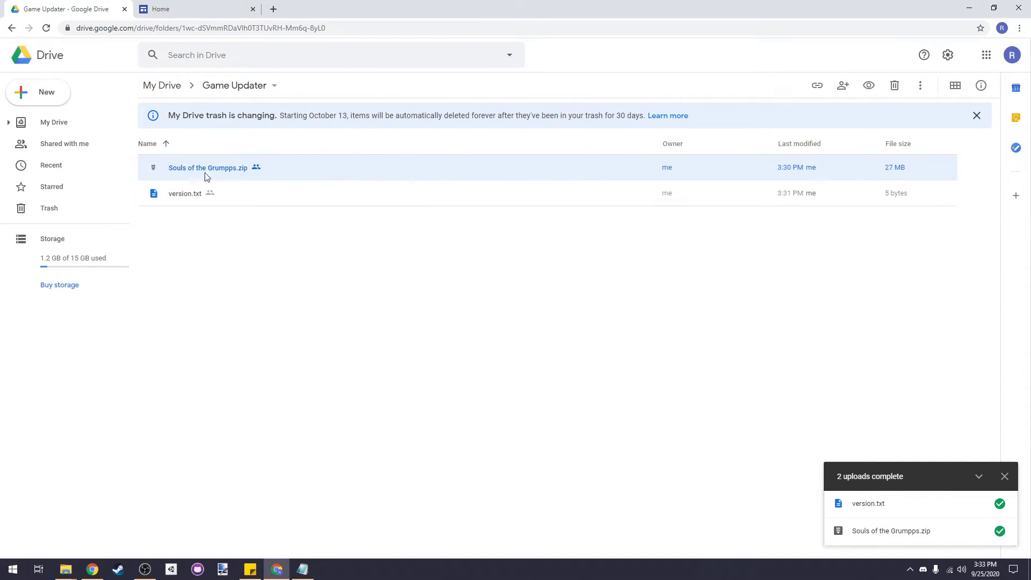
right_click(235, 169)
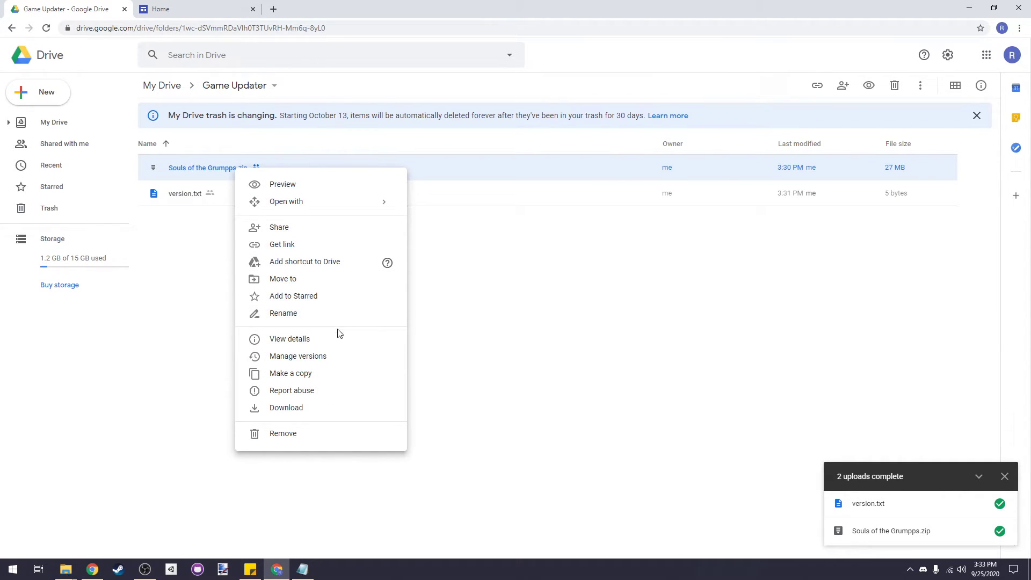
left_click(328, 357)
left_click(445, 244)
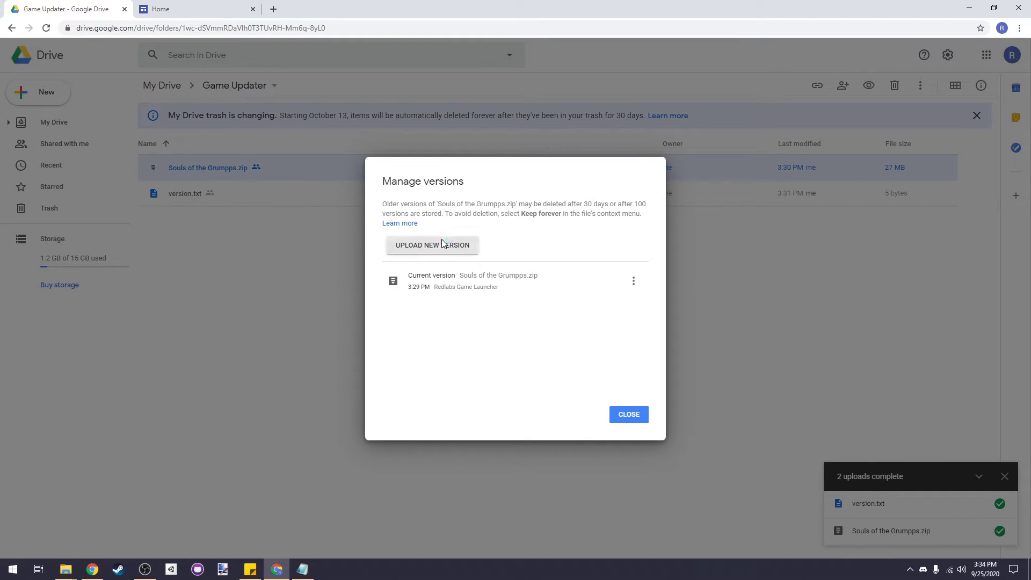
left_click(238, 28)
type("C:\\Users\\Rugbu\\Documents\\Unity\\Souls of the Grumpps 2\\Build\\Souls of the Grumpps Windows")
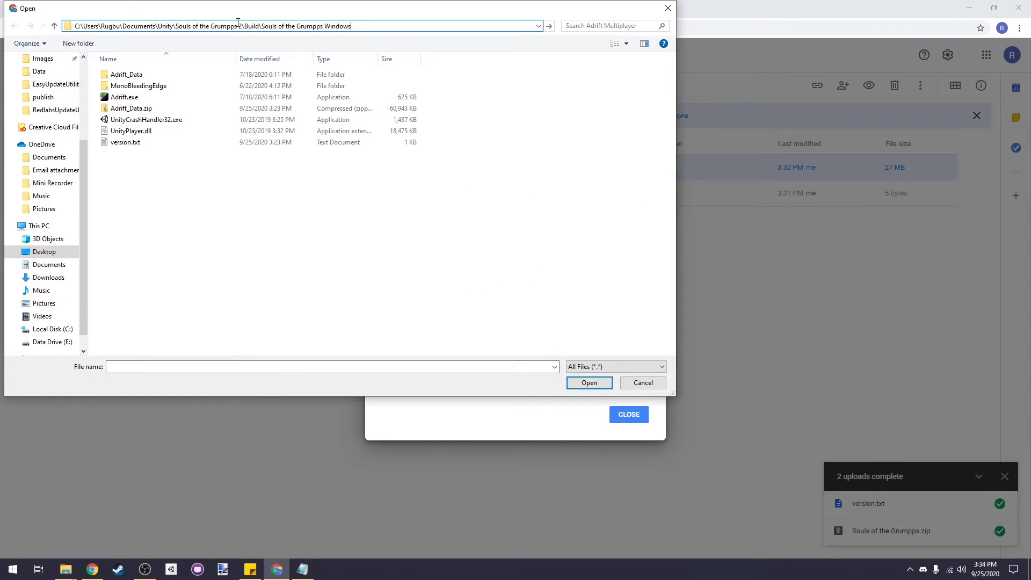
key("Return")
left_click_drag(268, 9, 380, 42)
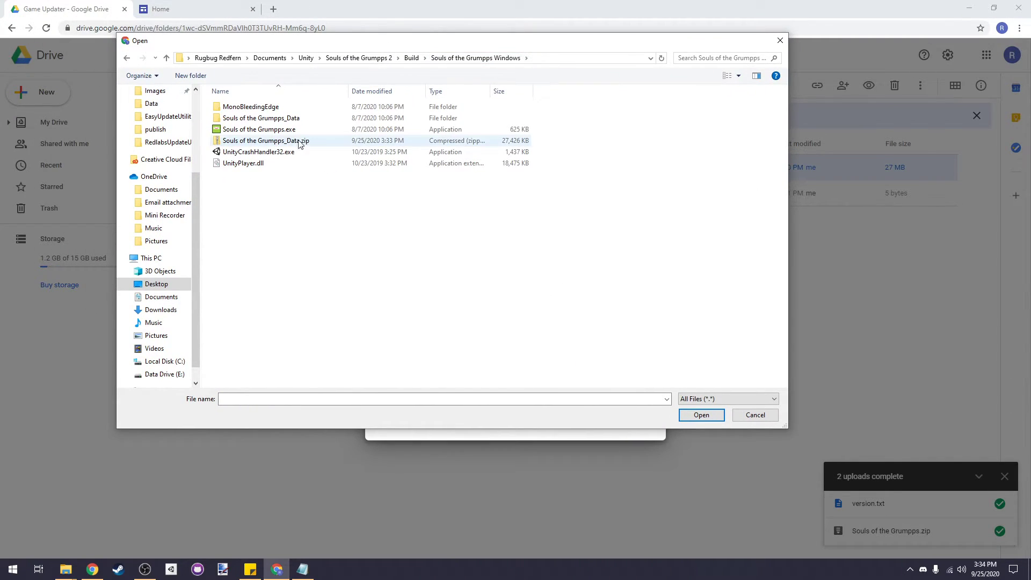
left_click(365, 142)
left_click(701, 415)
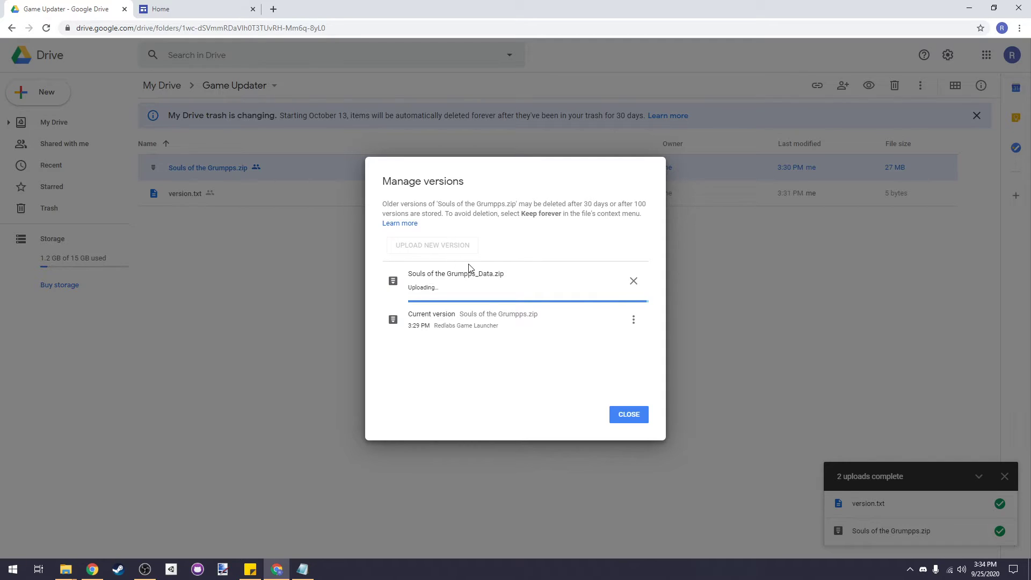
left_click(624, 420)
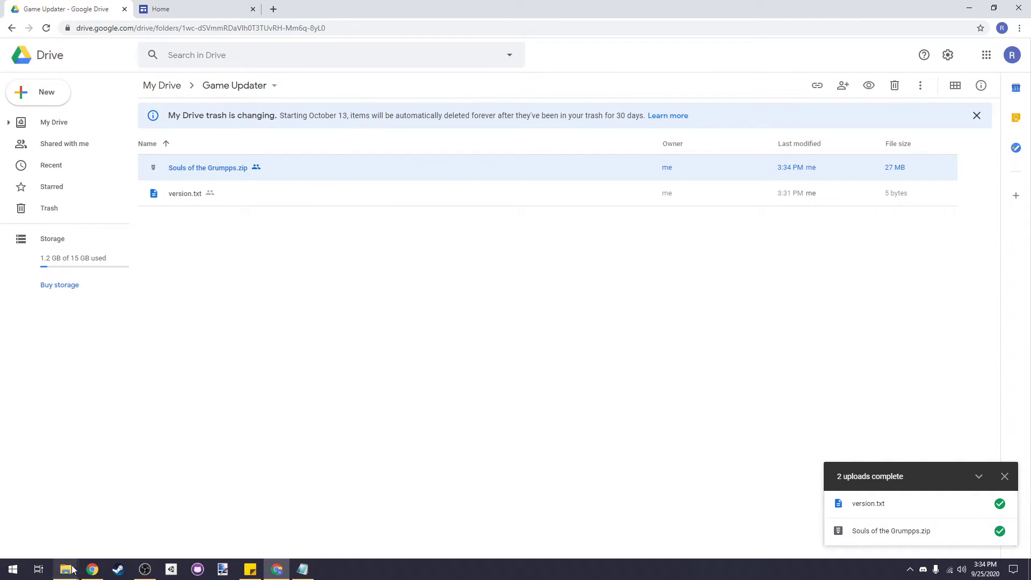
Create a version.txt file containing 0.0.2 in the Souls of the Grumpps Windows build folder and save it
mouse_move(73, 569)
left_click(117, 532)
right_click(612, 396)
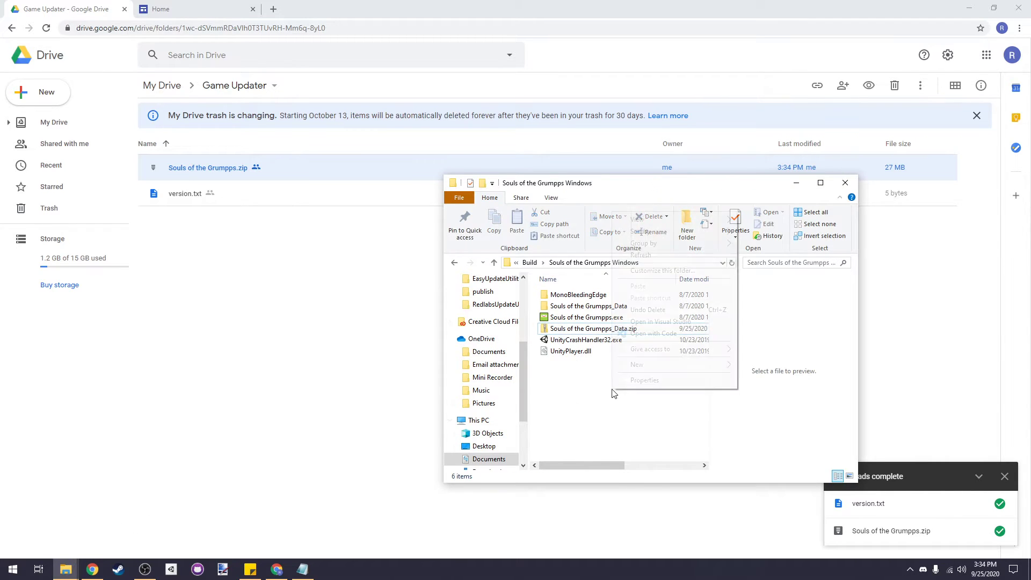
mouse_move(703, 370)
left_click(773, 464)
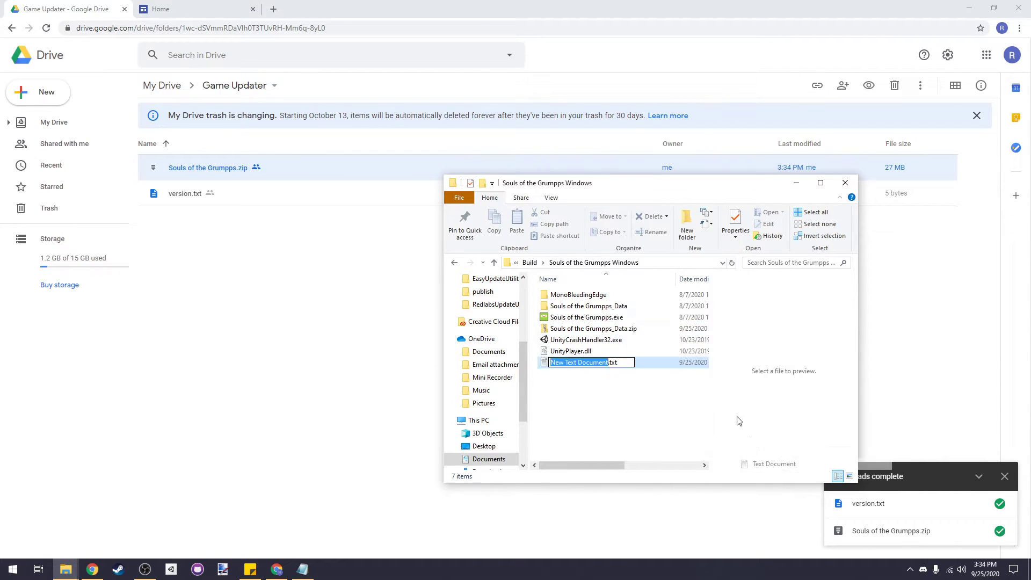
type("version")
key("Return")
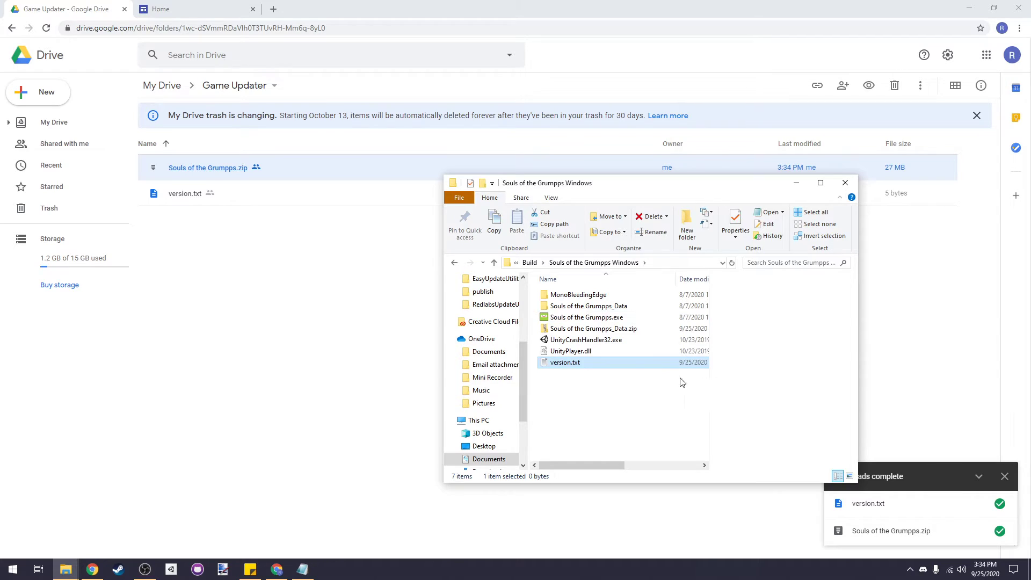
double_click(569, 365)
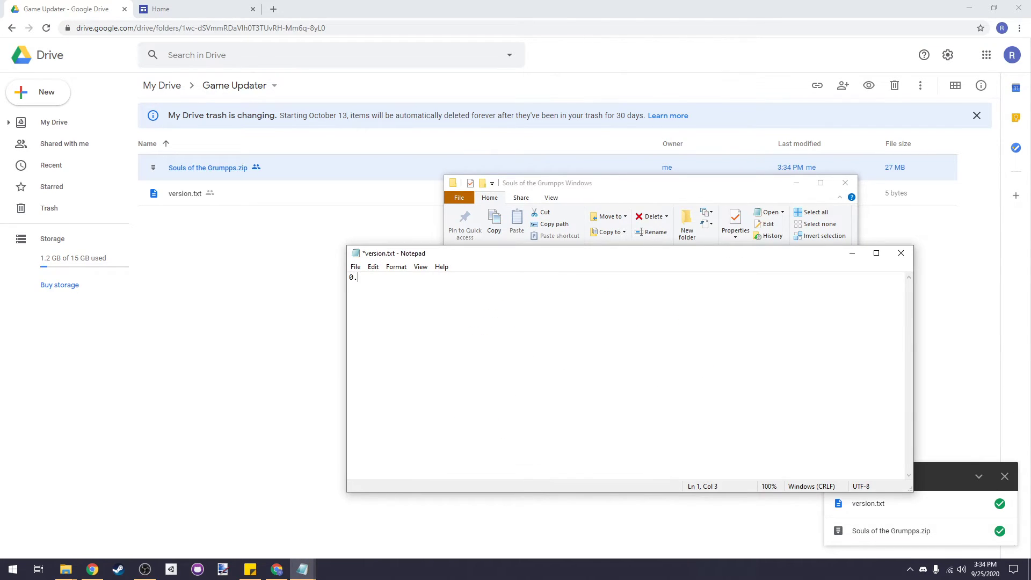
left_click(903, 256)
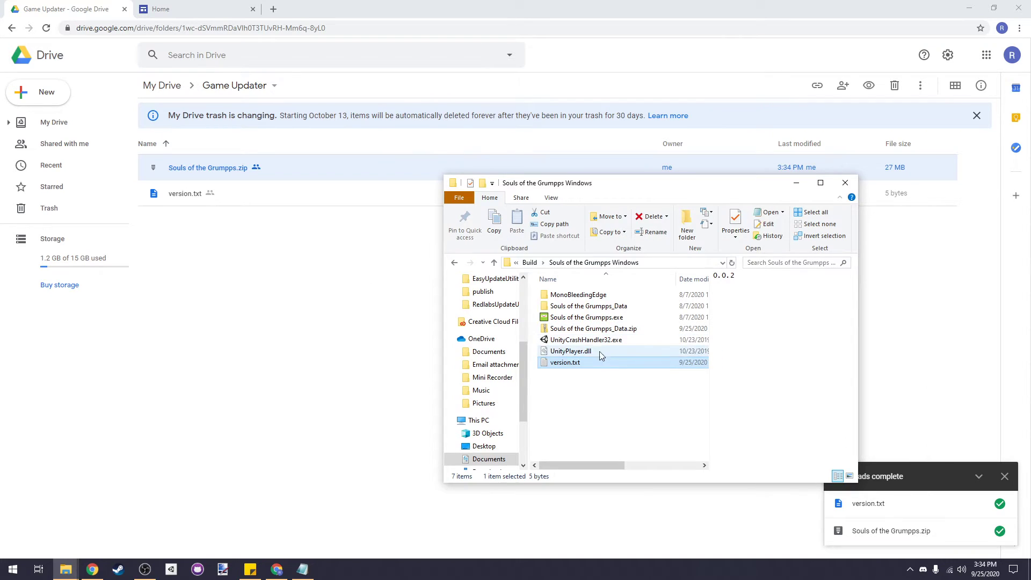
Upload the build folder's version.txt as a new version of version.txt in the Game Updater folder on Google Drive
right_click(237, 202)
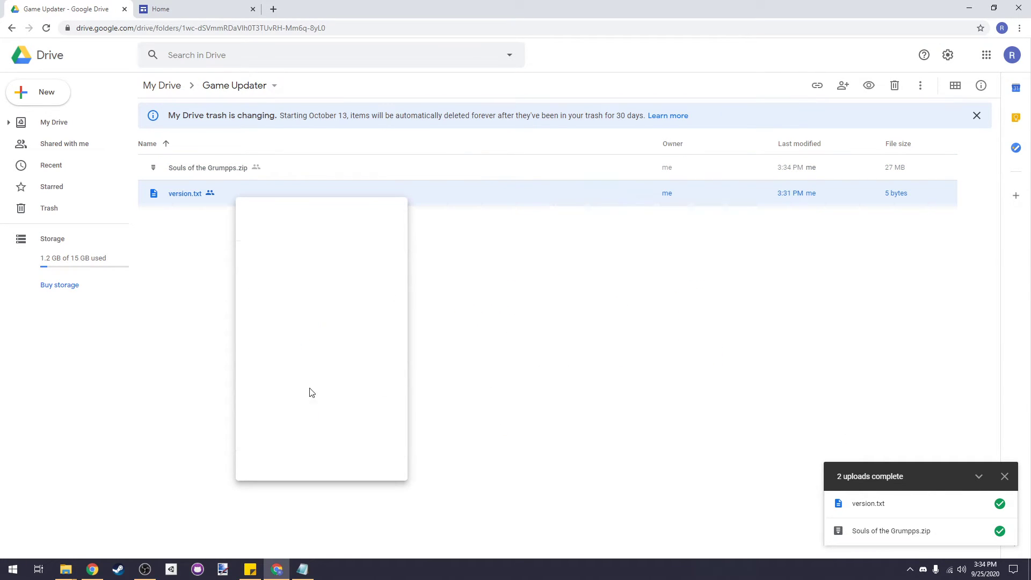
left_click(311, 393)
left_click(426, 236)
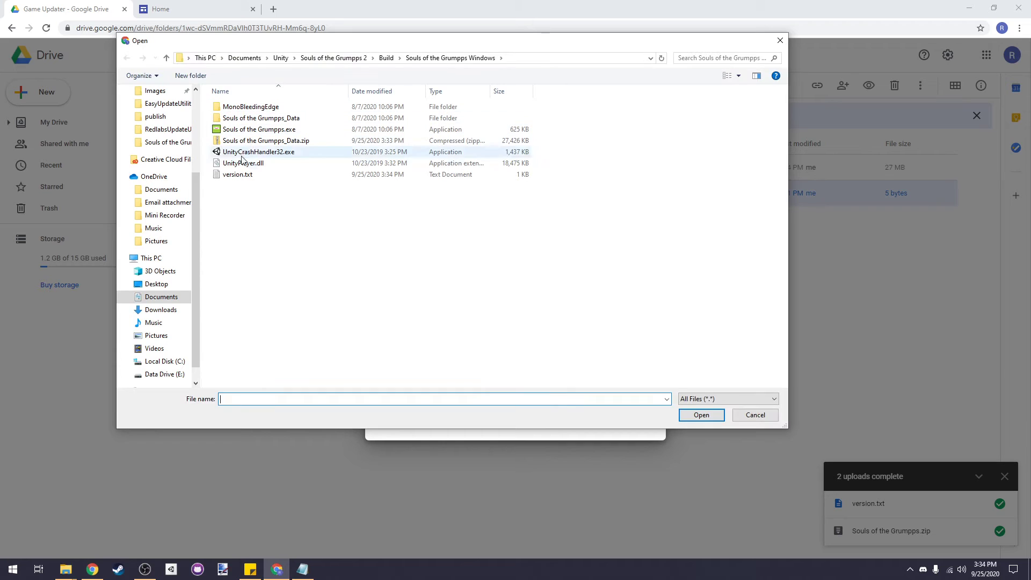
double_click(266, 173)
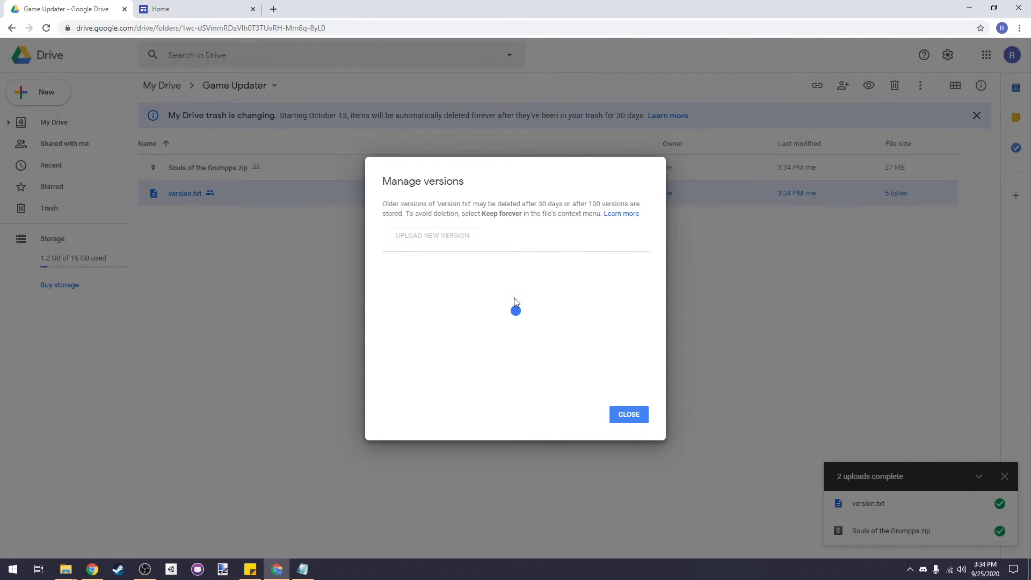
left_click(634, 424)
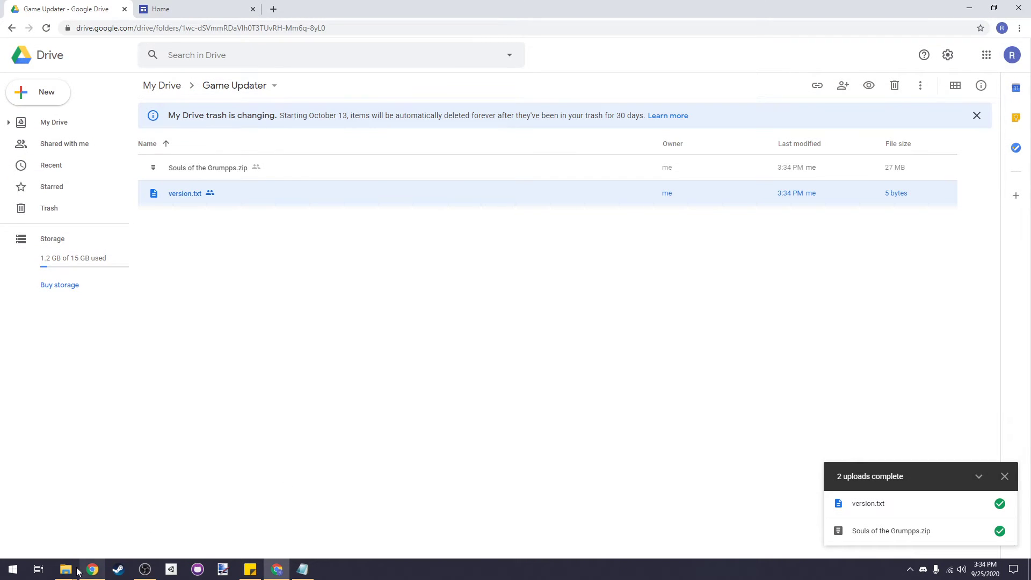
Run RedlabsUpdateUtility.exe, accept the update, quit the game's configuration window, and run the utility again
mouse_move(78, 572)
left_click(43, 529)
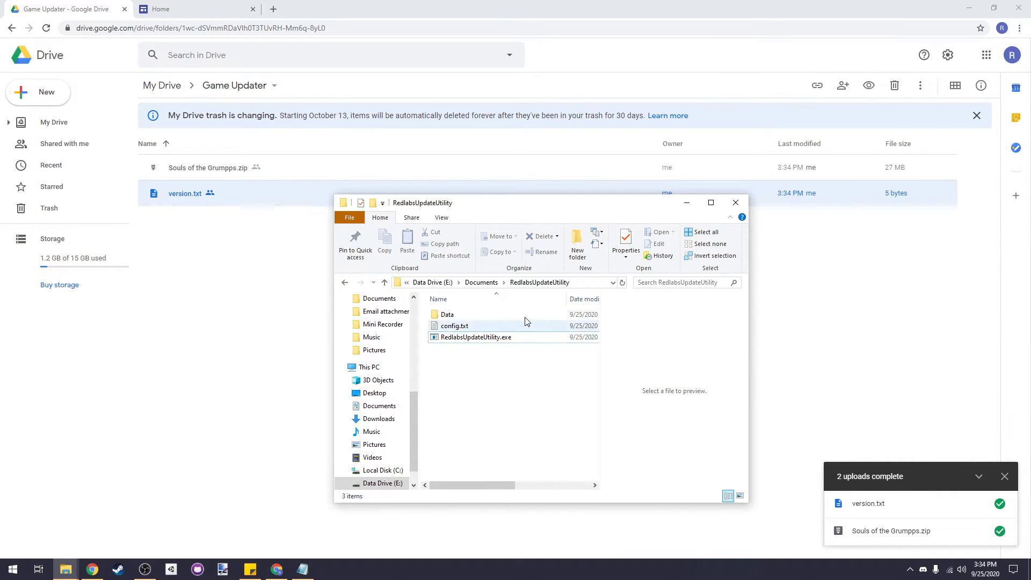
double_click(533, 337)
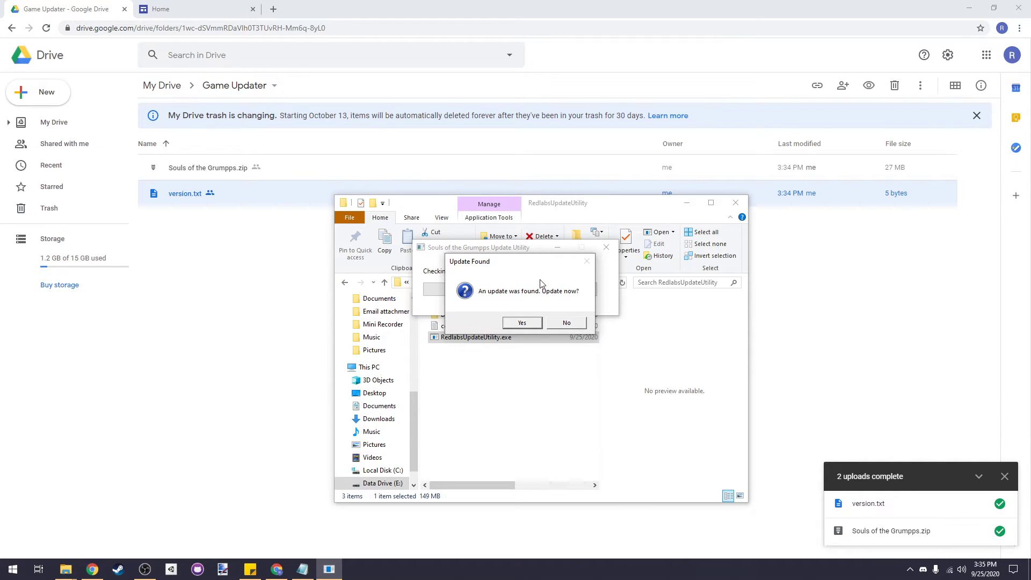
left_click(524, 324)
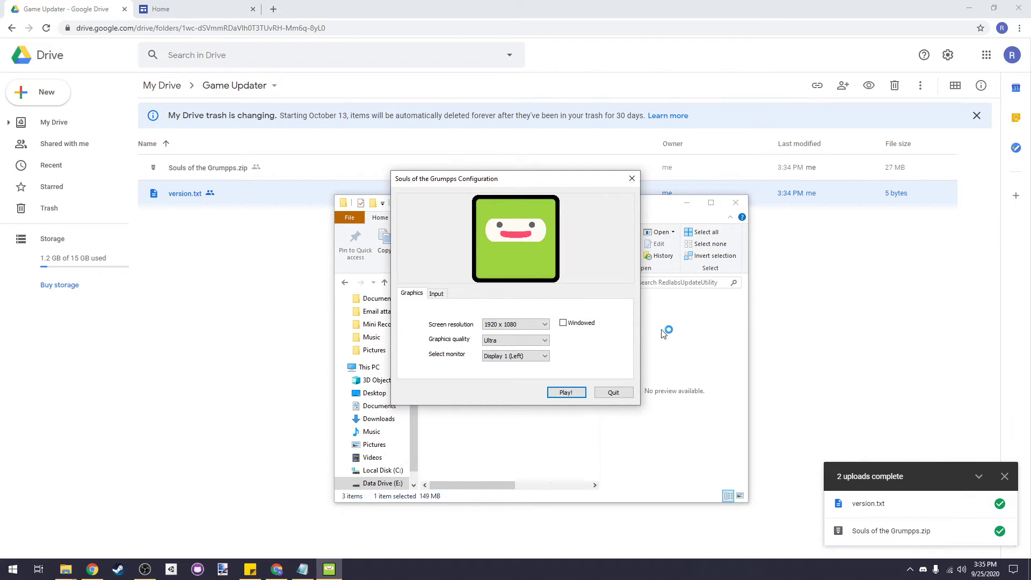
left_click(601, 395)
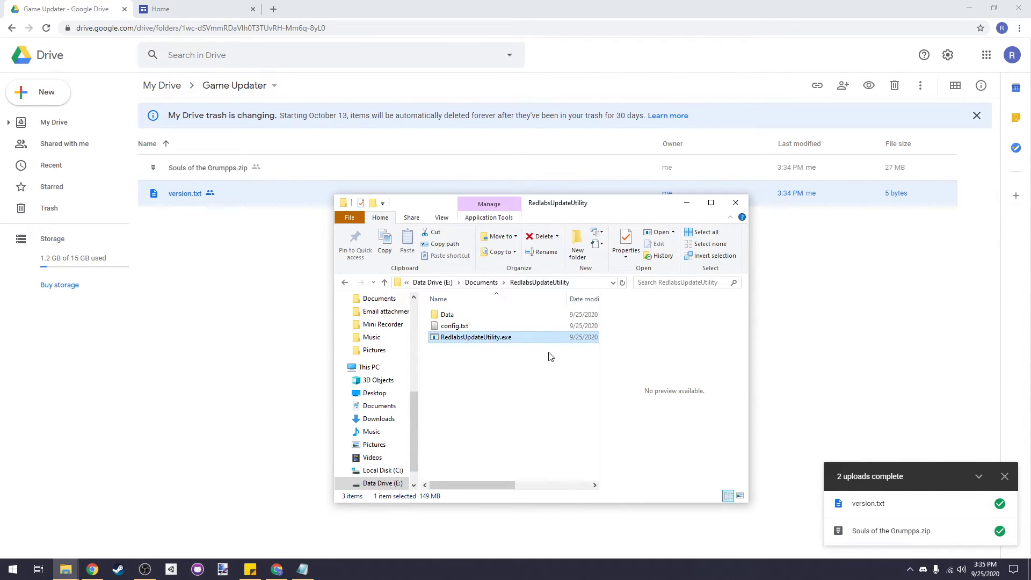
double_click(544, 340)
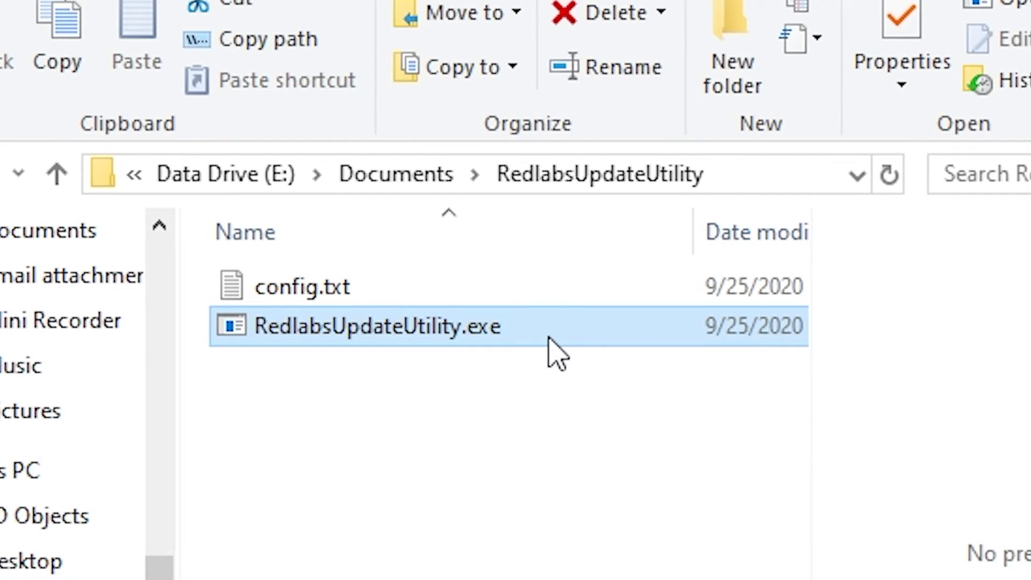
Rename RedlabsUpdateUtility.exe to Souls of the Grumpps.exe, and run the renamed utility briefly before closing it
key("F2")
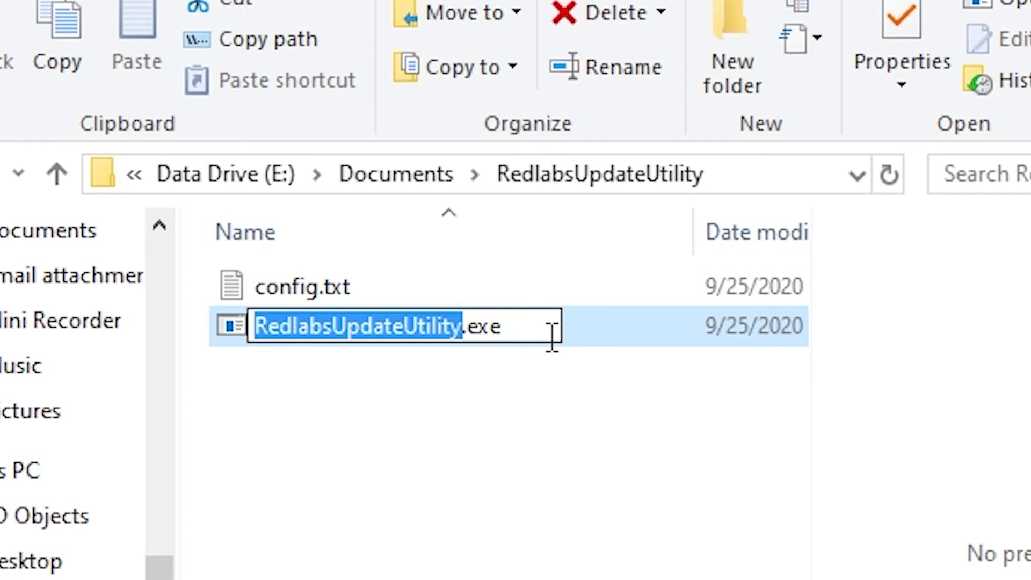
type("Souls of ")
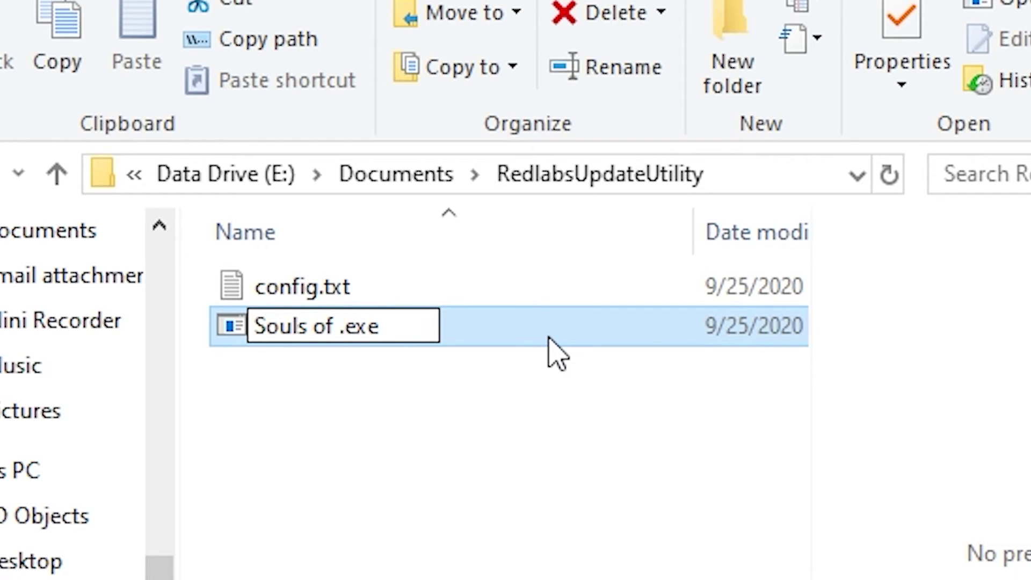
type("the Grumpps")
key("Return")
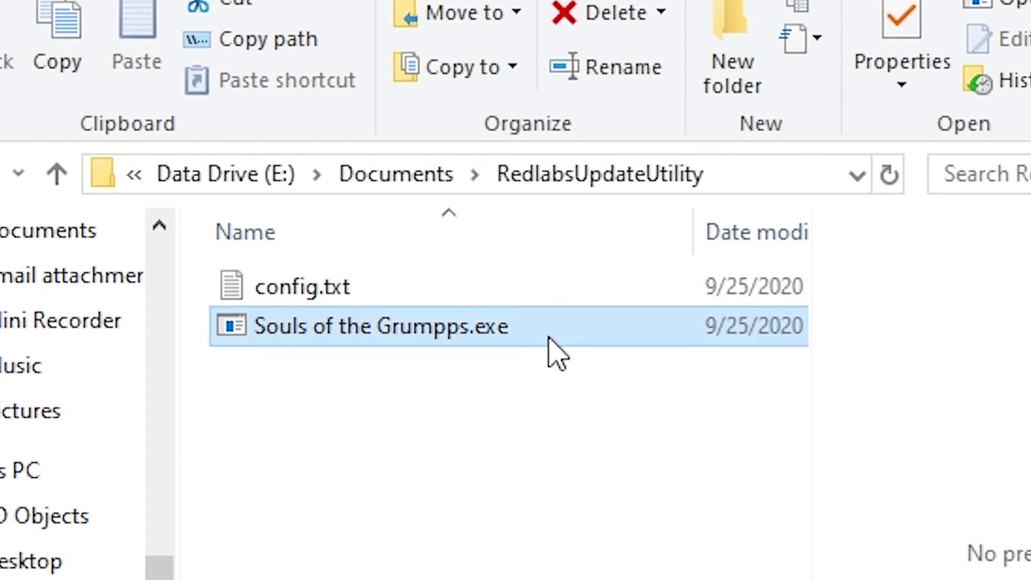
double_click(519, 329)
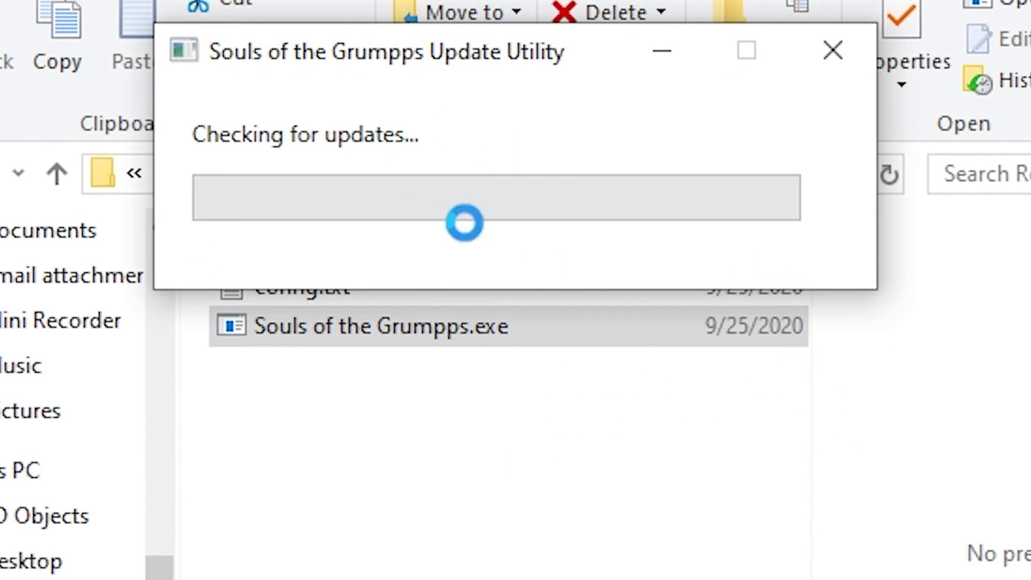
left_click(842, 55)
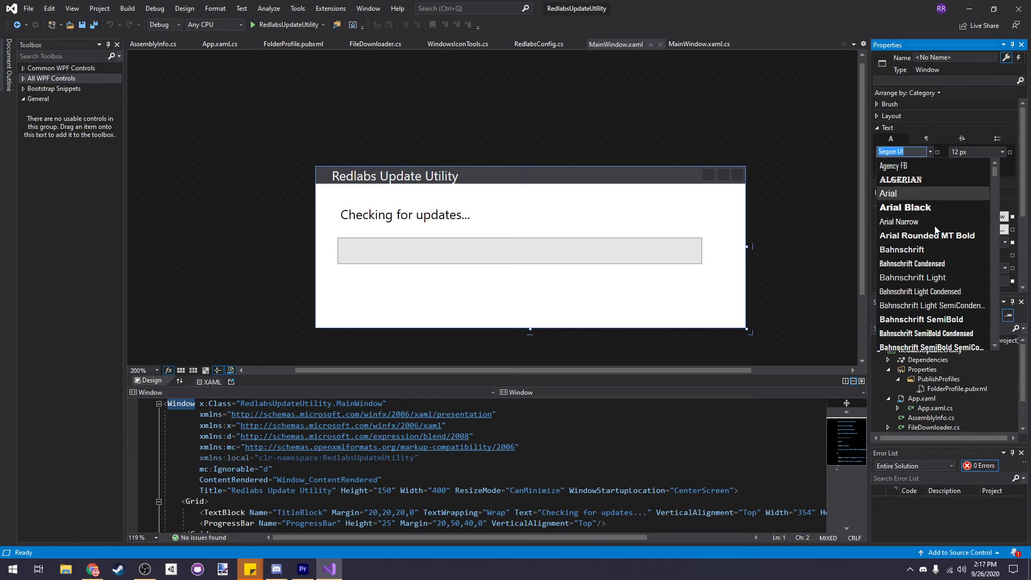
Try Arial Black and Bahnschrift Light as the window font of MainWindow.xaml in Visual Studio
left_click(907, 208)
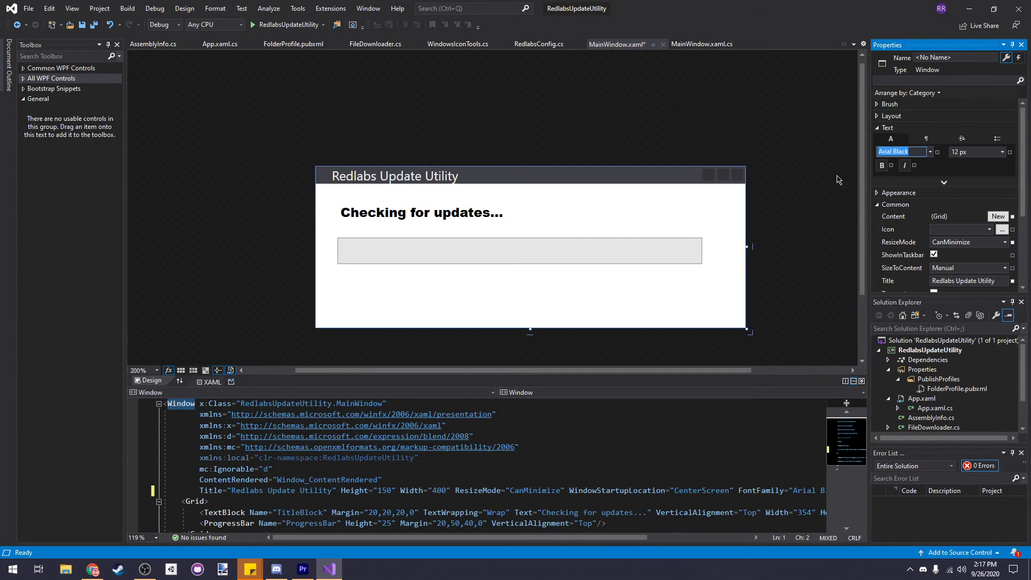
left_click(935, 154)
scroll(935, 178, "down", 1)
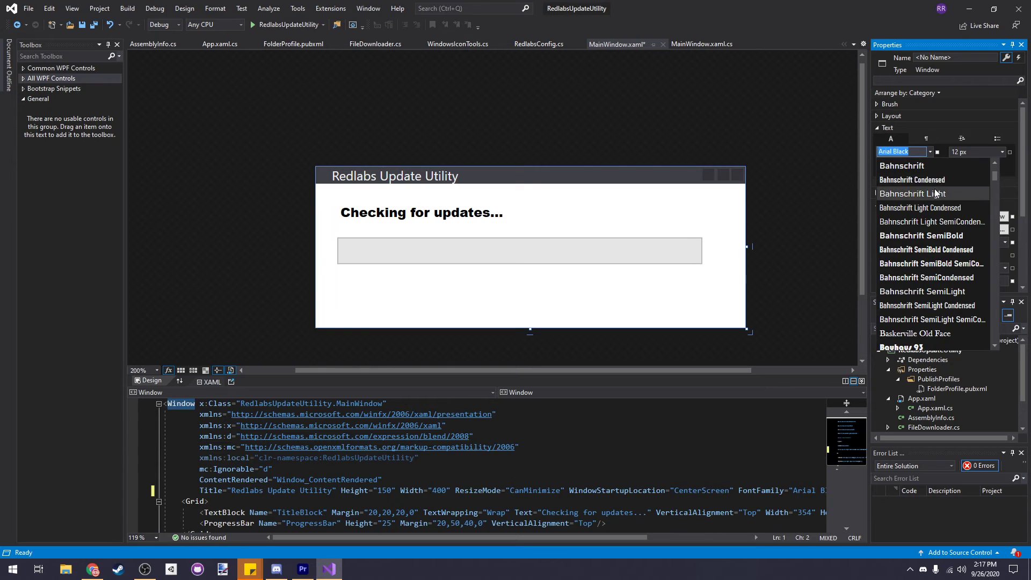
left_click(935, 190)
left_click(932, 154)
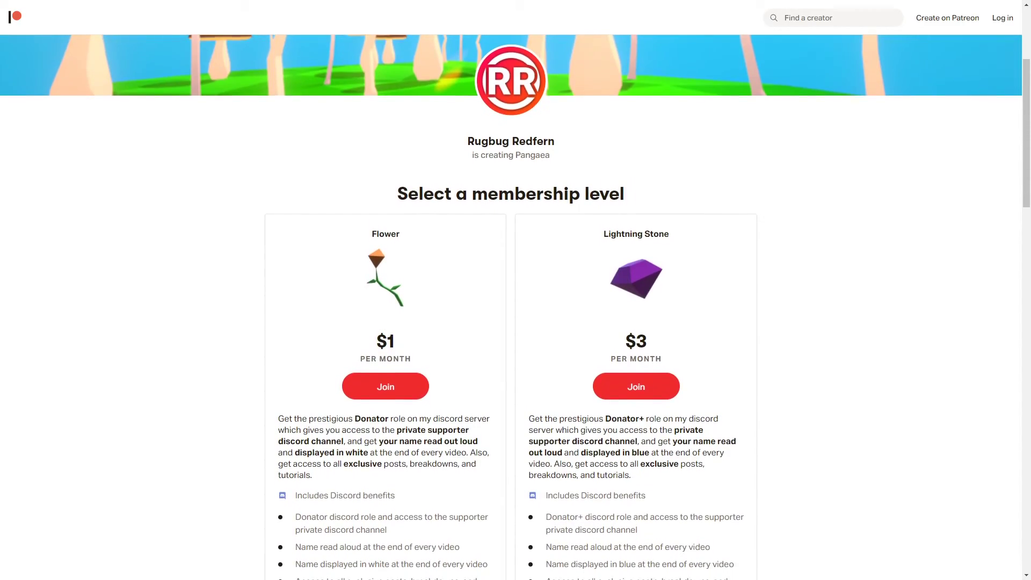
scroll(510, 306, "down", 1)
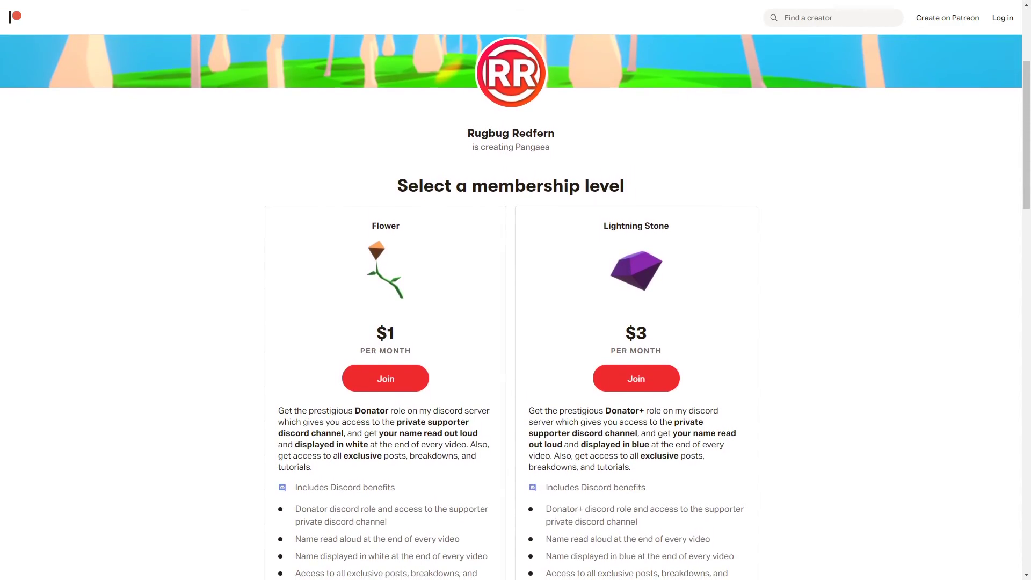